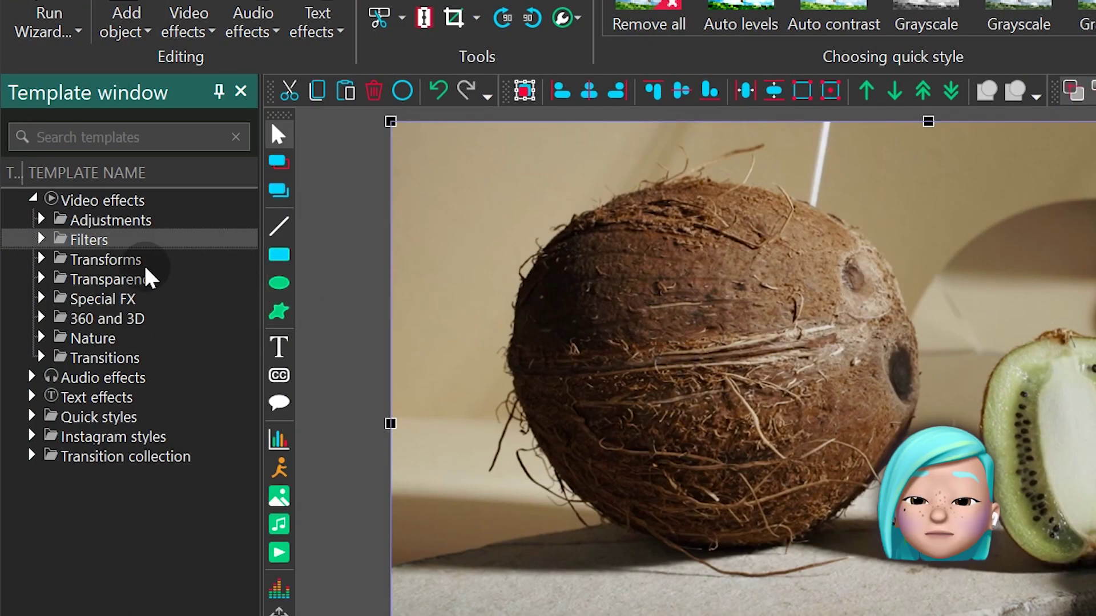
- Add a Flip effect to the coconut clip and switch its direction from vertical to horizontal
left_click(39, 259)
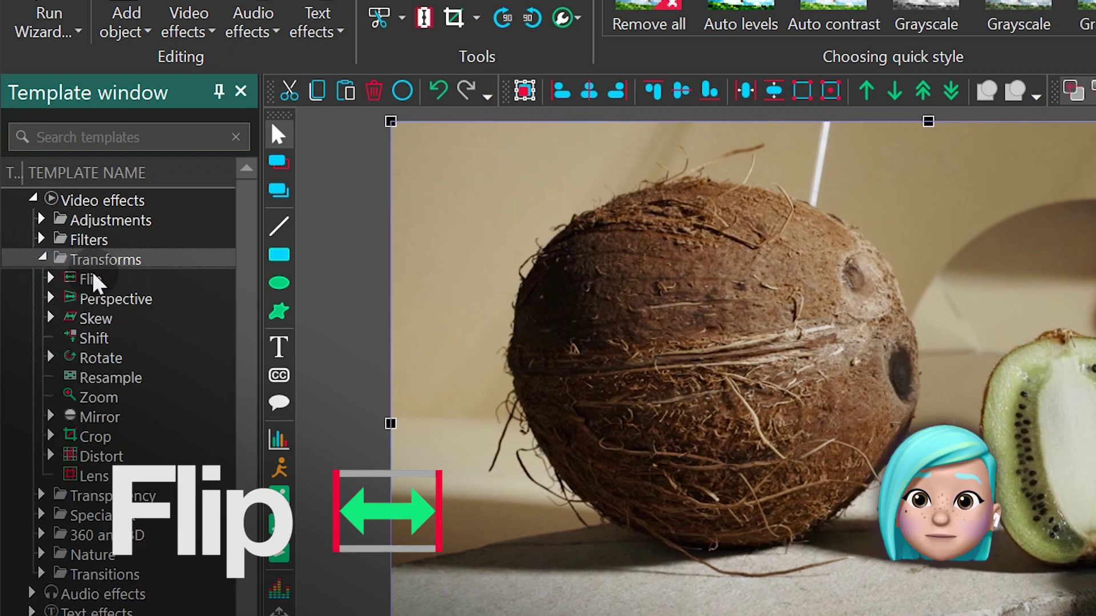
left_click(147, 277)
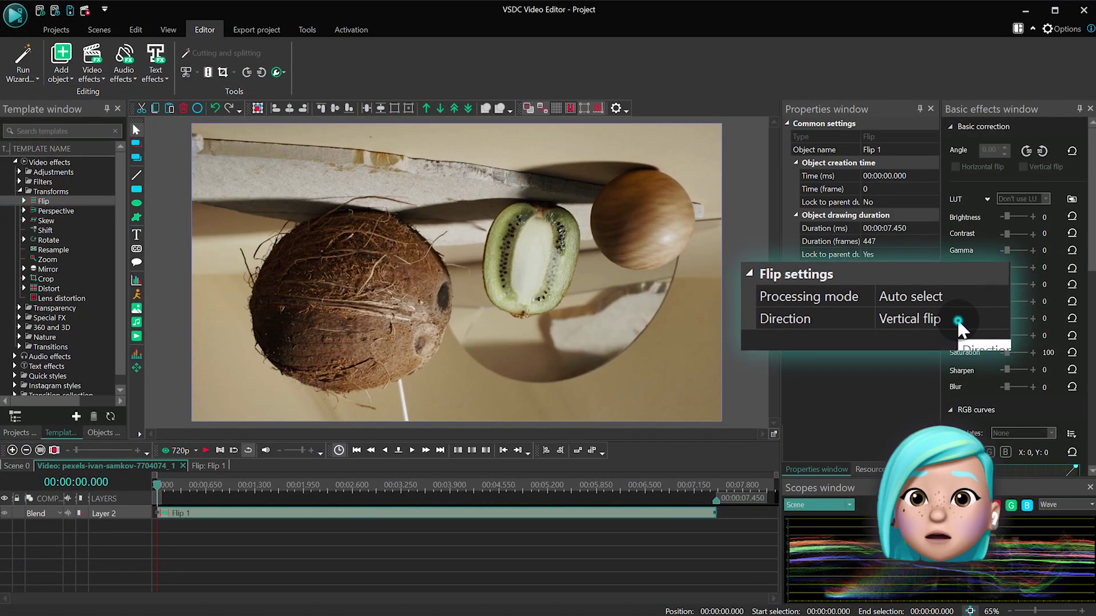
left_click(960, 323)
double_click(972, 319)
double_click(979, 317)
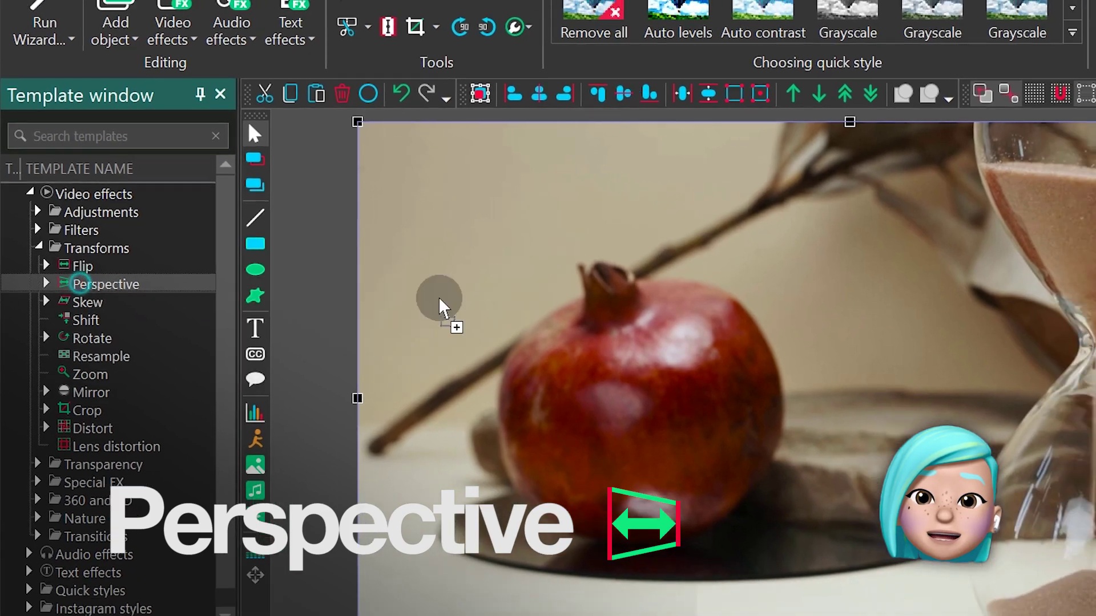
- Apply Perspective to the pomegranate clip and toggle its Vertical setting
left_click_drag(92, 309, 564, 228)
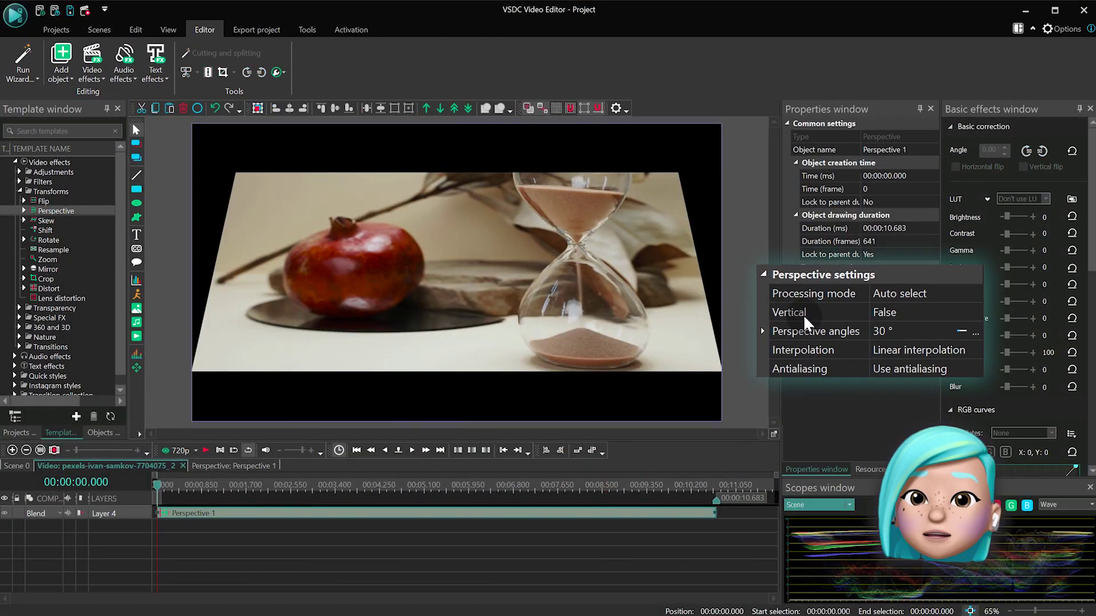
left_click(899, 307)
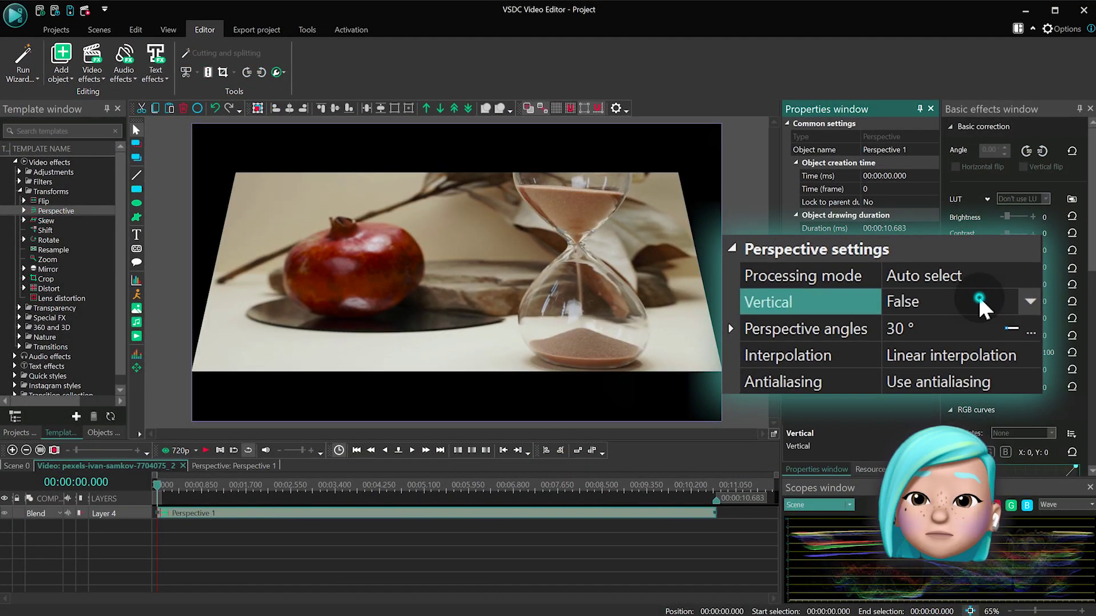
double_click(980, 301)
double_click(980, 300)
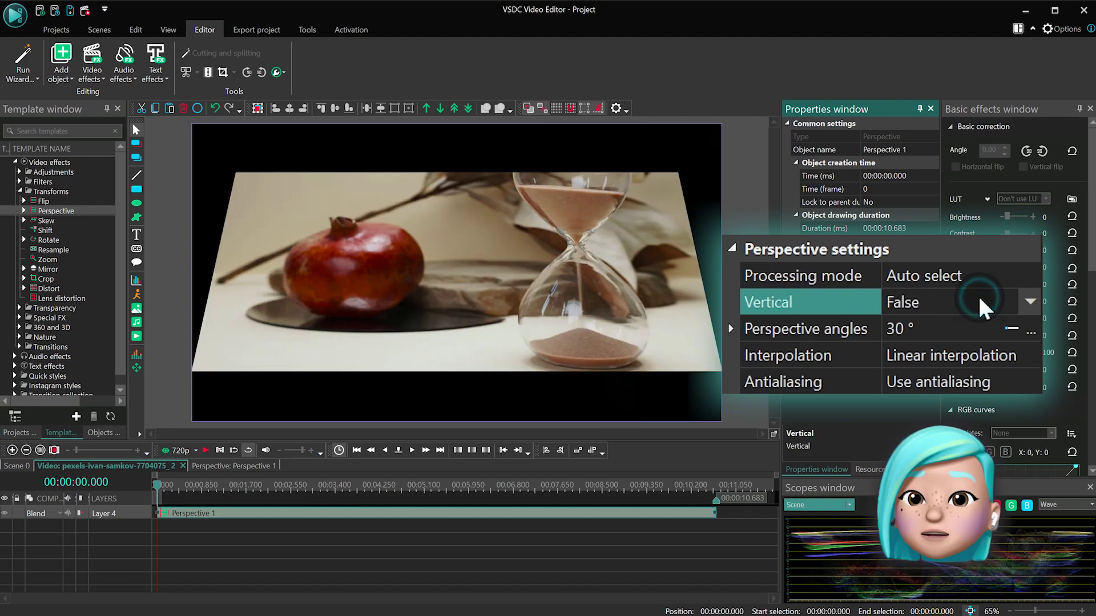
- Turn on vertical perspective with angles sweeping from -90° to 90°, and preview it
left_click(832, 330)
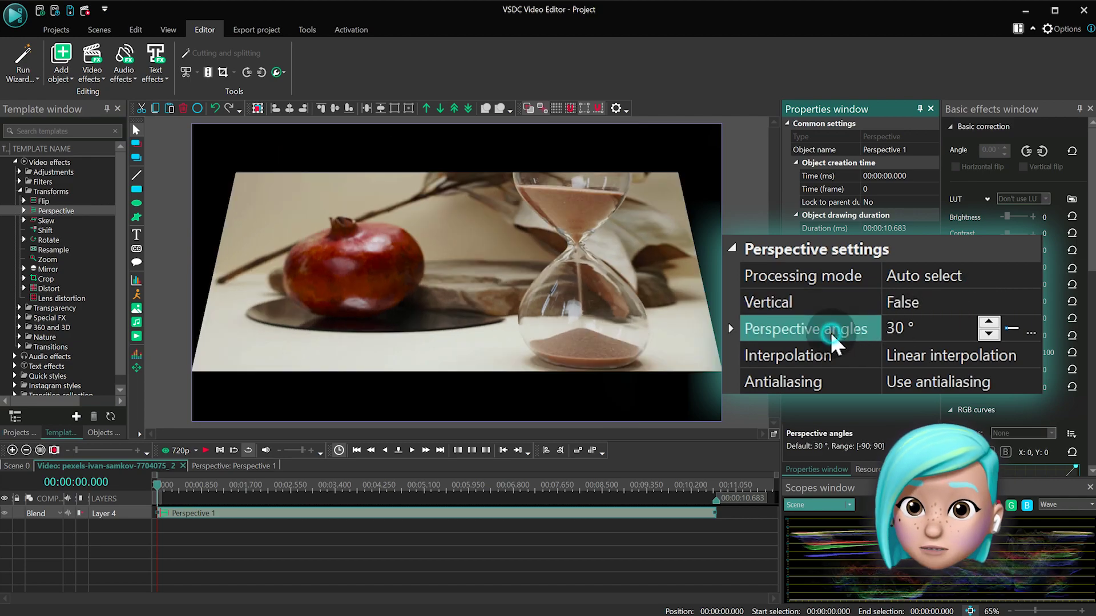
left_click(900, 337)
type("33")
scroll(894, 328, "up", 3)
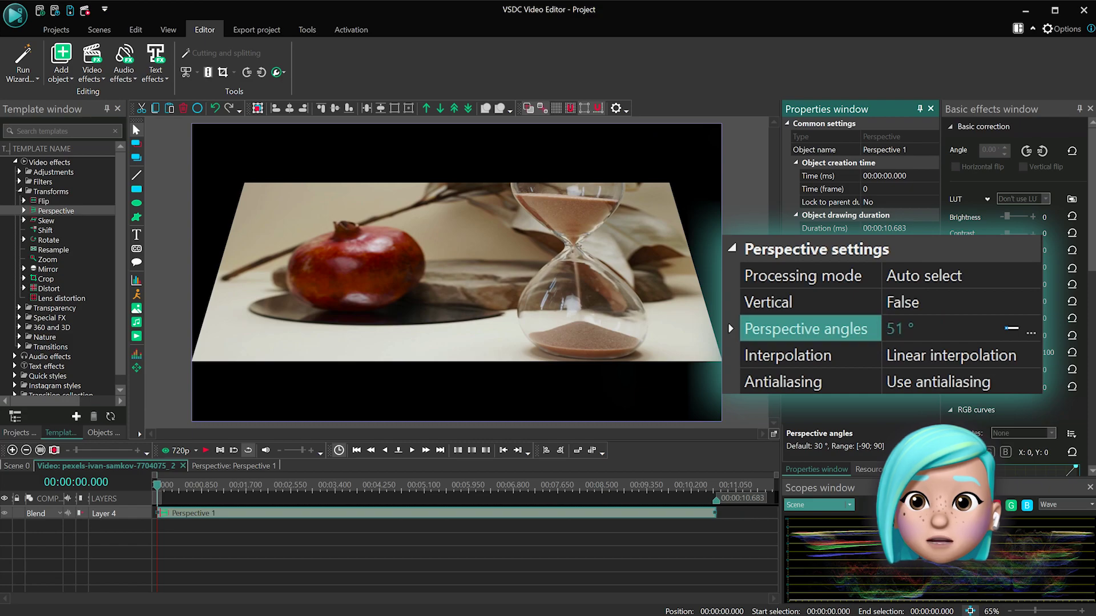
scroll(895, 330, "up", 5)
scroll(895, 329, "up", 5)
scroll(894, 330, "up", 5)
scroll(895, 329, "down", 5)
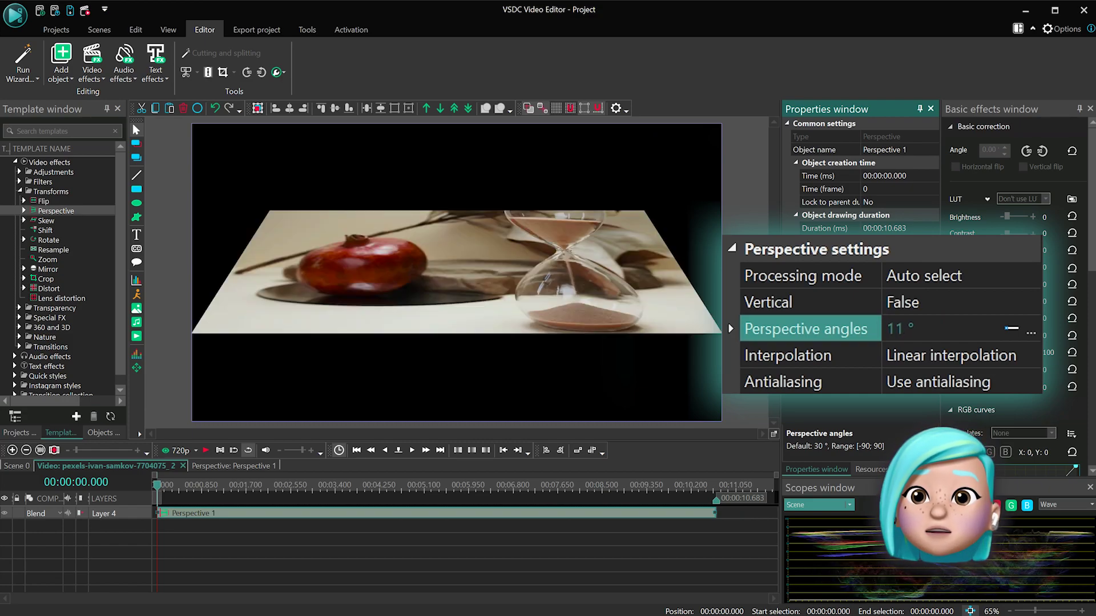
scroll(895, 328, "down", 5)
scroll(895, 329, "down", 1)
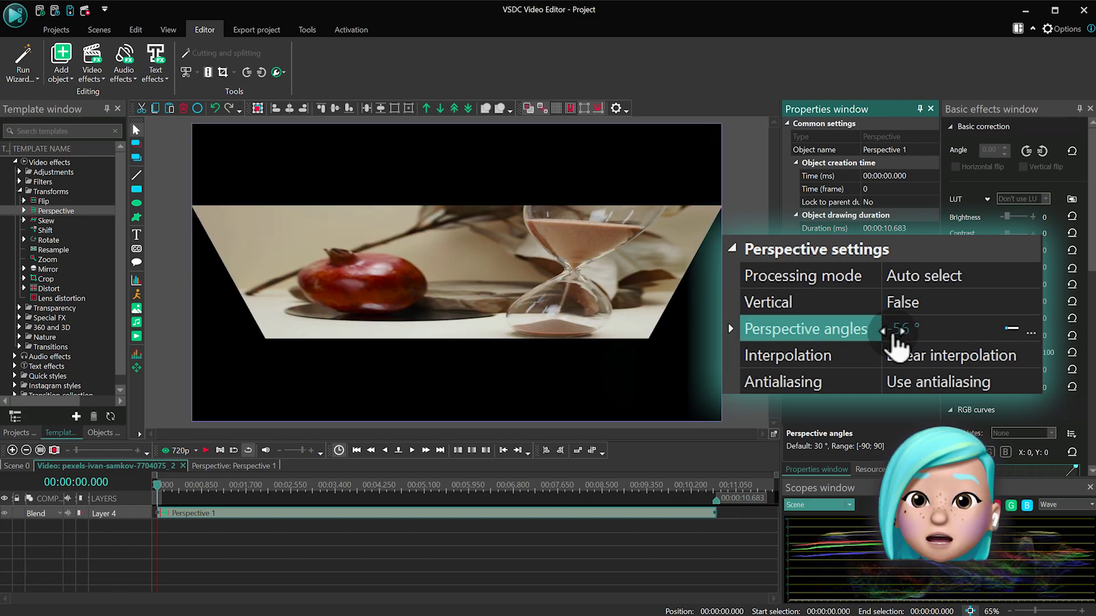
double_click(966, 294)
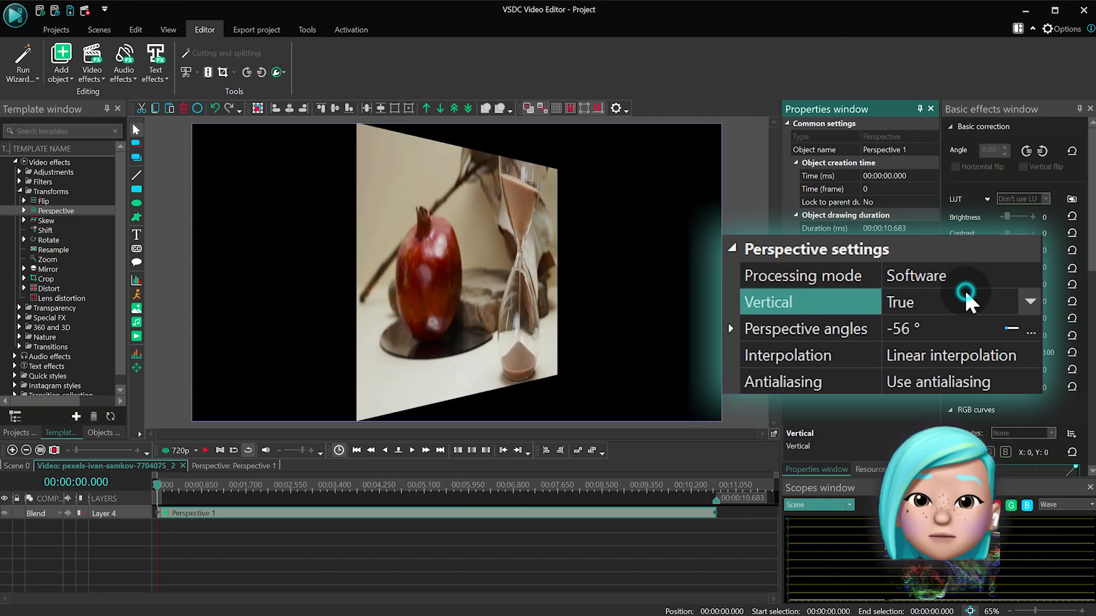
left_click(985, 330)
scroll(999, 331, "up", 3)
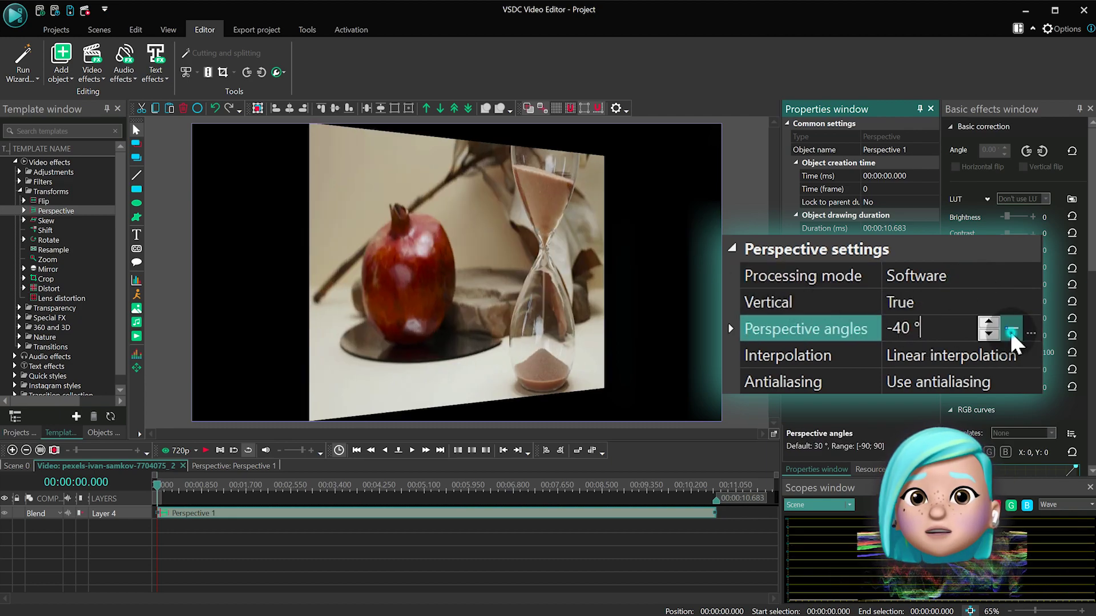
left_click(1010, 330)
left_click(940, 329)
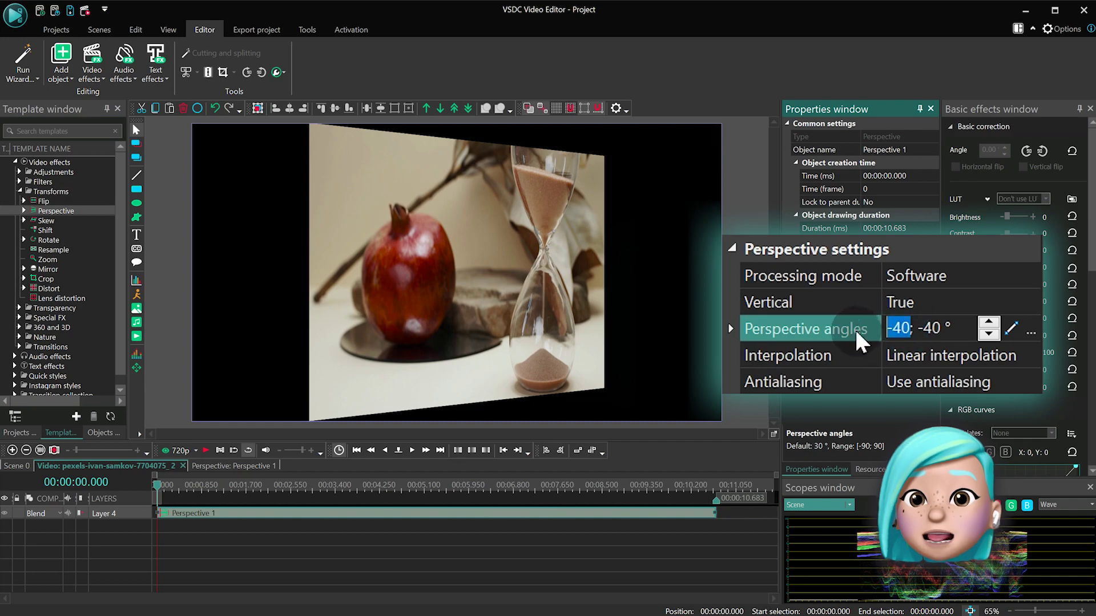
type("90")
key("Return")
key("space")
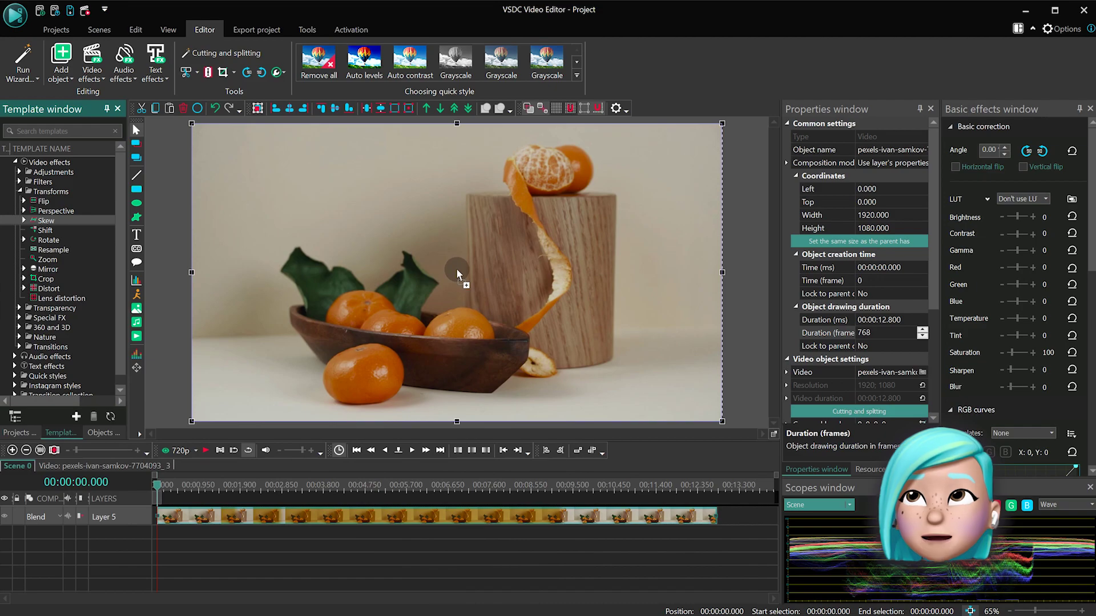
- Apply a vertical Skew to the tangerine clip with skew angles from -90° to 90°
left_click_drag(444, 259, 457, 268)
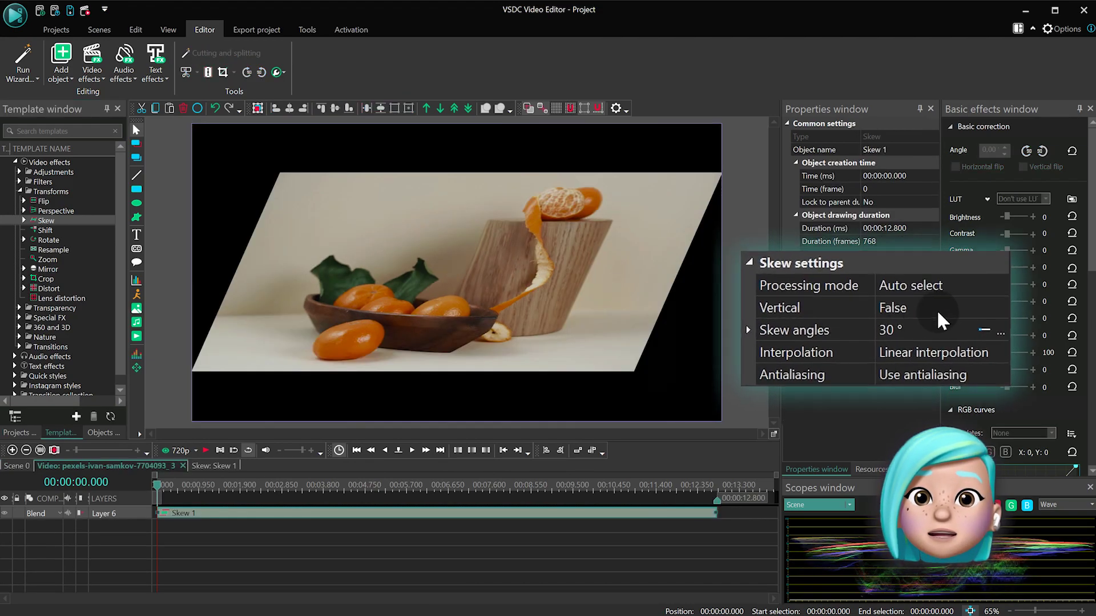
left_click(970, 306)
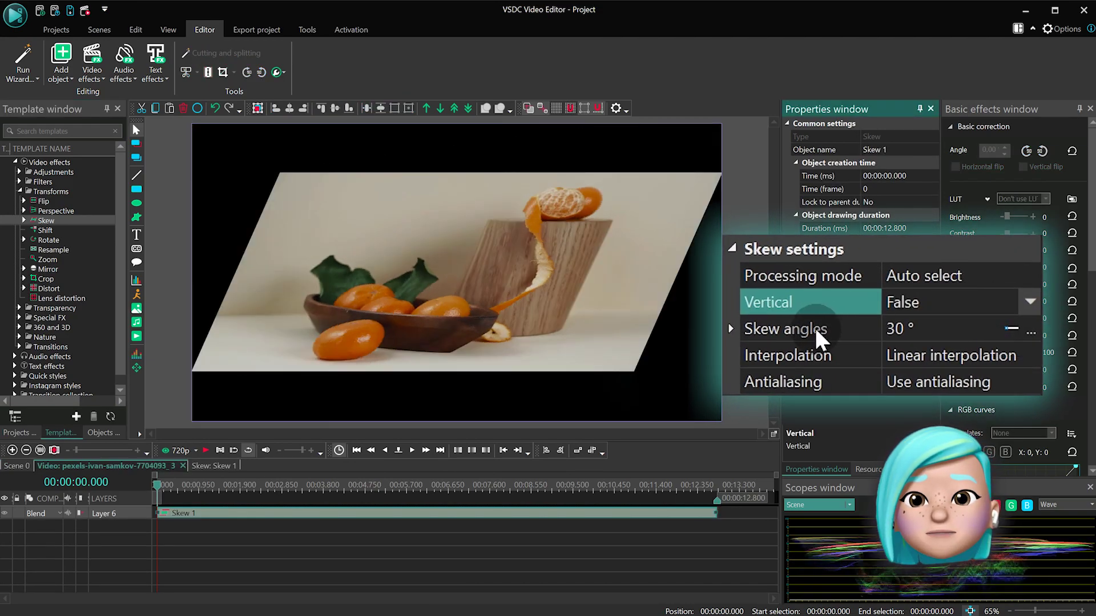
left_click(815, 327)
mouse_move(895, 329)
left_mouse_down()
mouse_move(917, 329)
mouse_move(906, 343)
left_mouse_up()
type("-7")
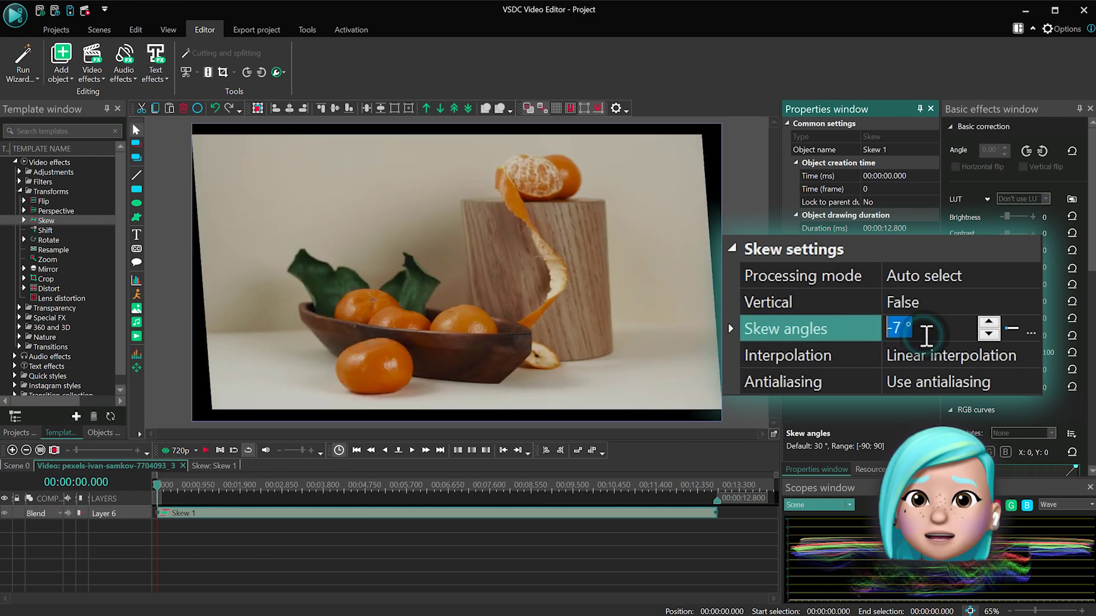
type("0")
key("Return")
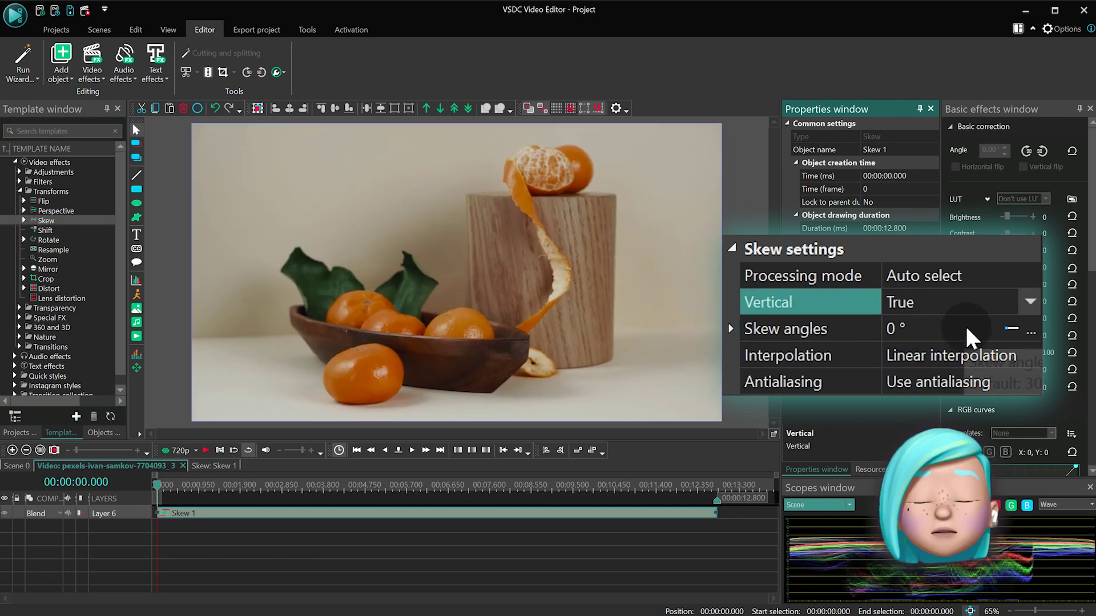
left_click(1013, 331)
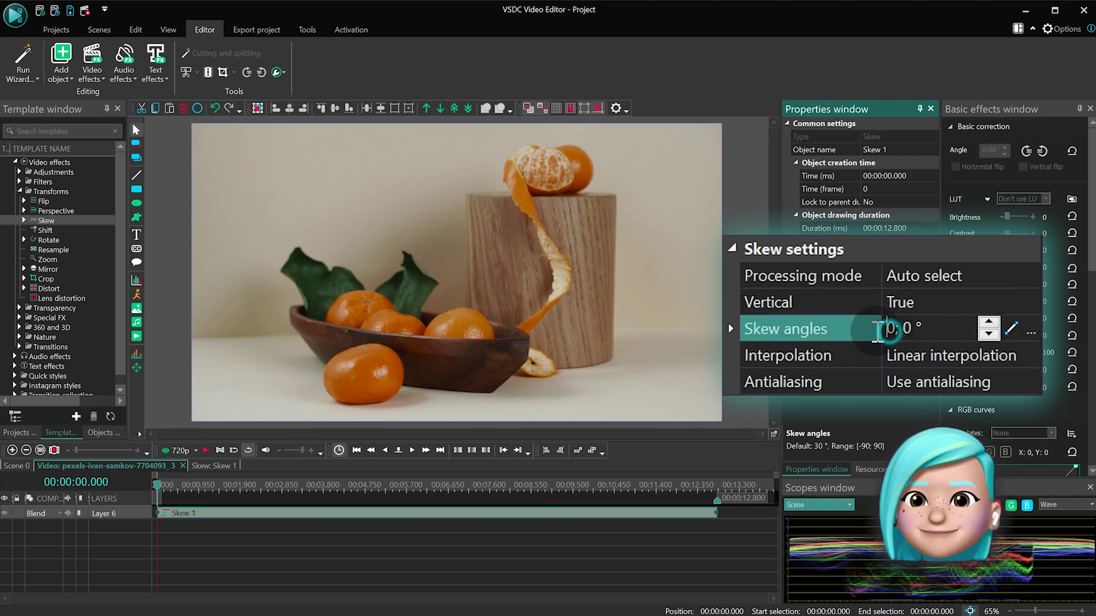
type("90")
key("Return")
key("space")
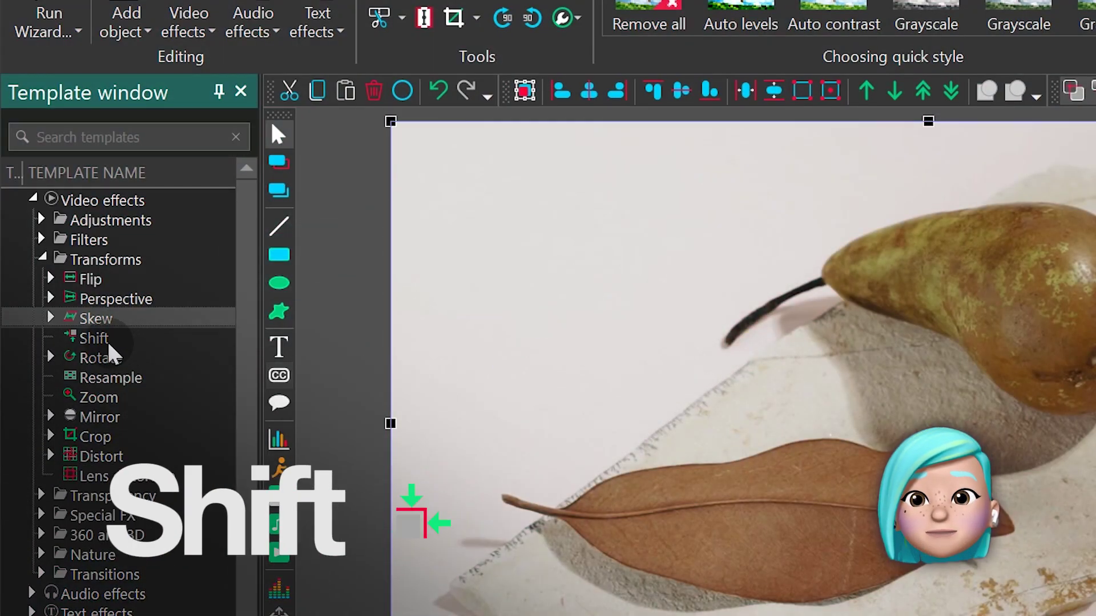
- Apply Shift to the pear clip with X shift 180 px and Y shift 2 px
left_click_drag(95, 338, 173, 232)
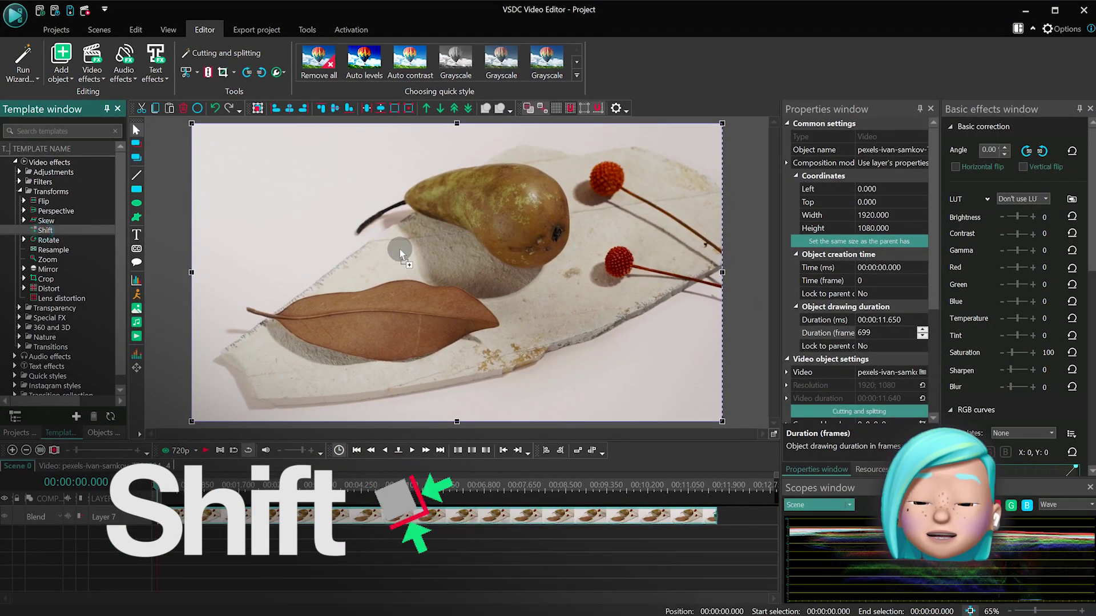
left_click_drag(400, 250, 453, 257)
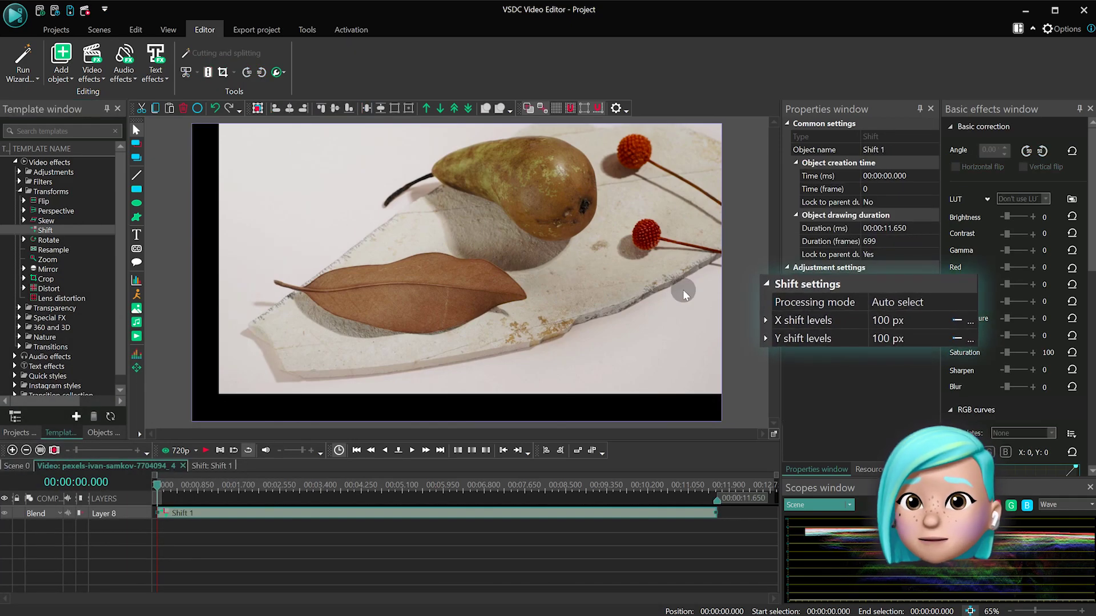
left_click(814, 320)
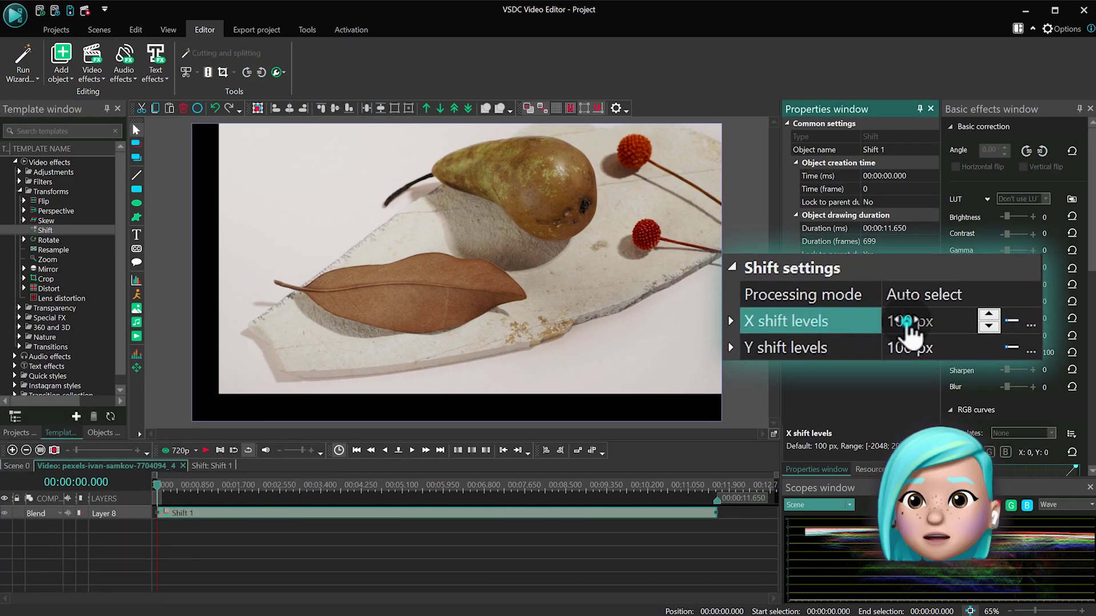
left_click_drag(904, 321, 899, 350)
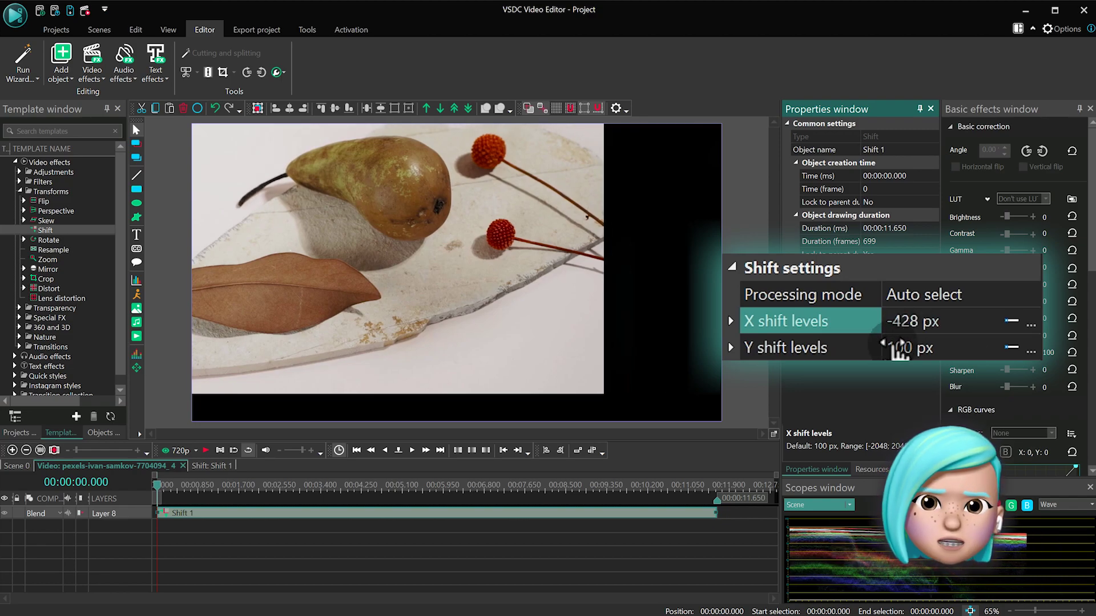
mouse_move(909, 348)
left_mouse_down()
mouse_move(910, 326)
mouse_move(909, 403)
mouse_move(909, 379)
left_mouse_up()
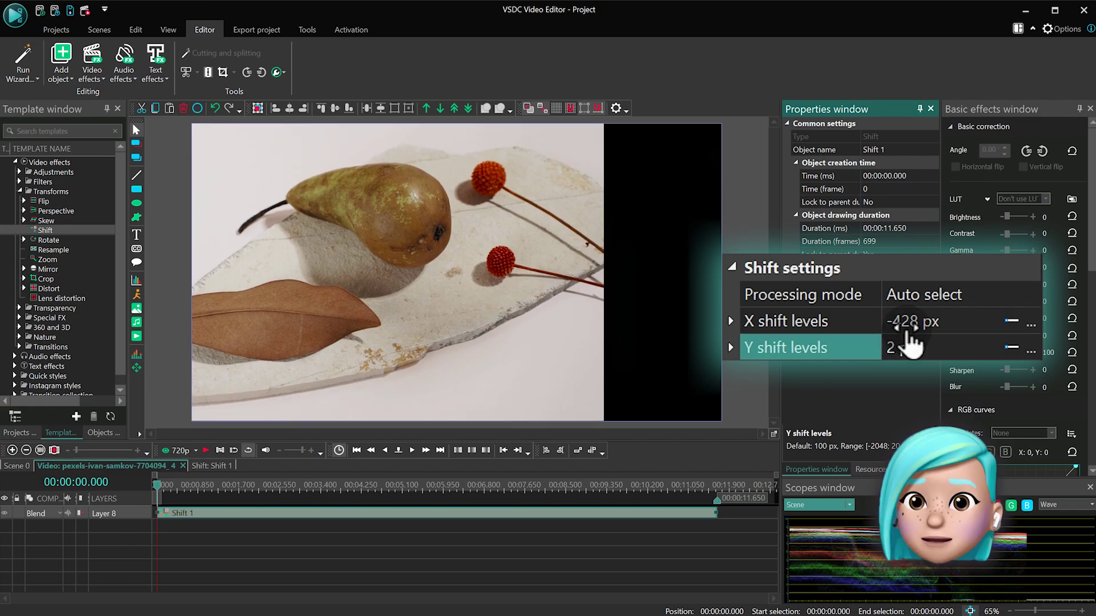
left_click_drag(909, 321, 910, 308)
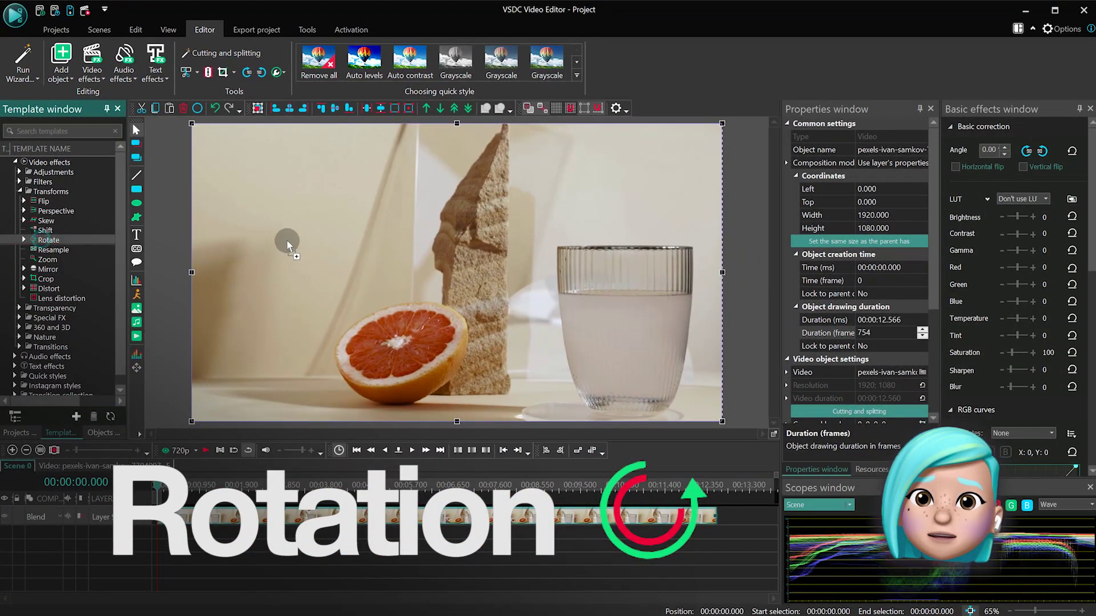
- Apply Rotate to the grapefruit clip and raise its rotate angle to 360°
left_click_drag(287, 245, 455, 269)
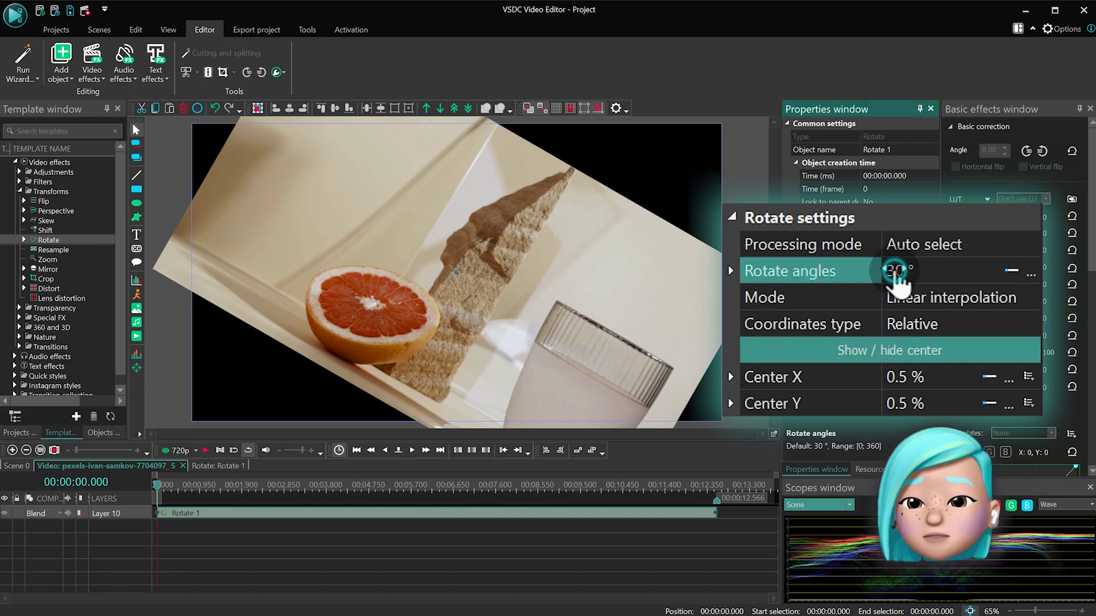
left_click_drag(898, 276, 929, 281)
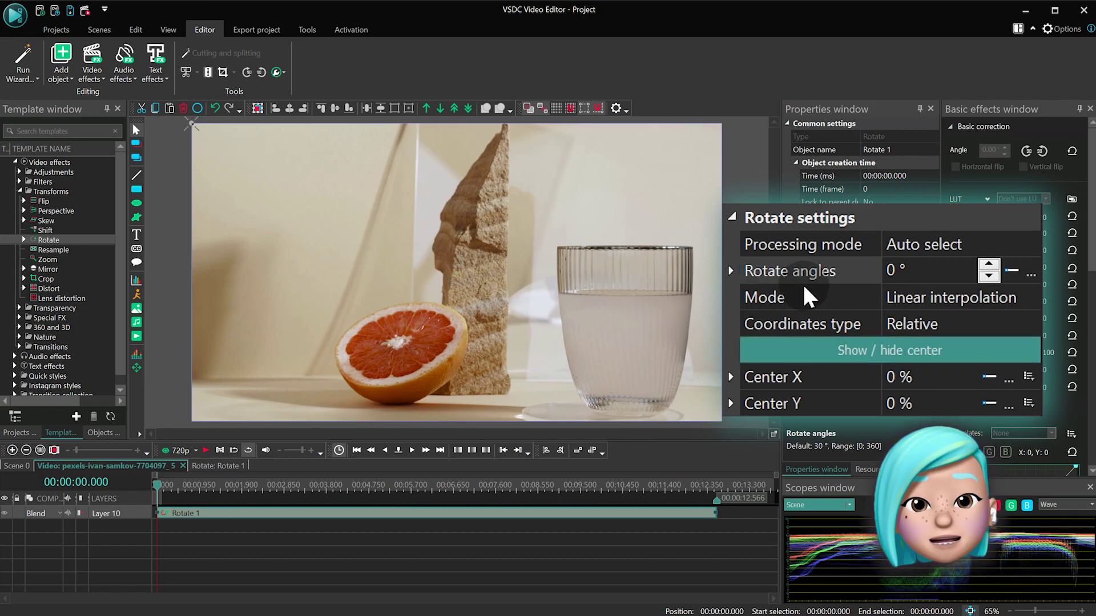
left_click_drag(895, 275, 940, 283)
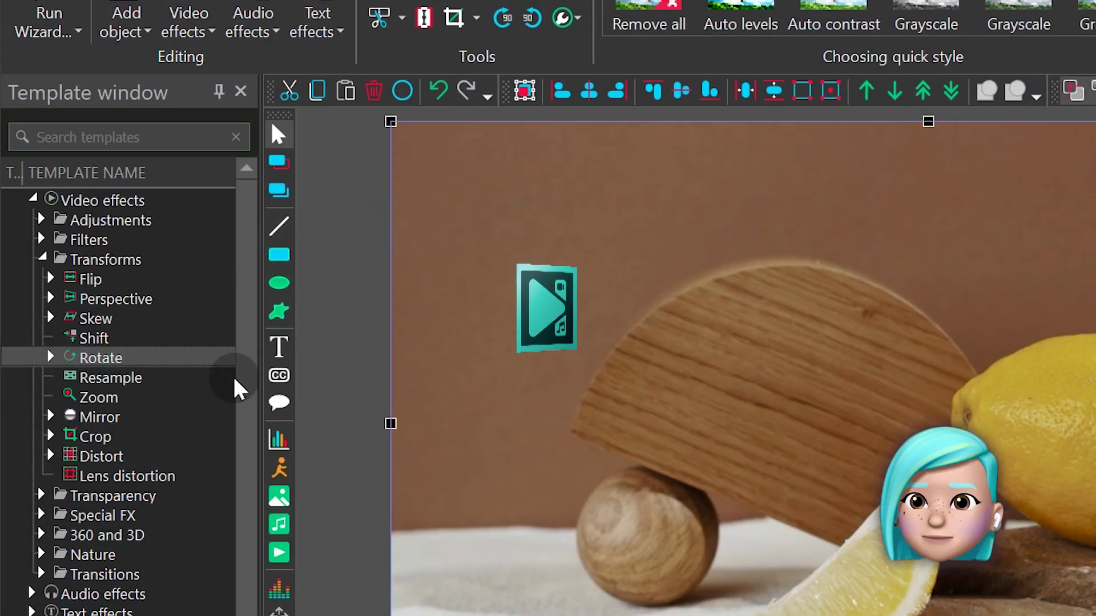
- Apply Resample to the lemon clip and set Resample times to 2
left_click(129, 383)
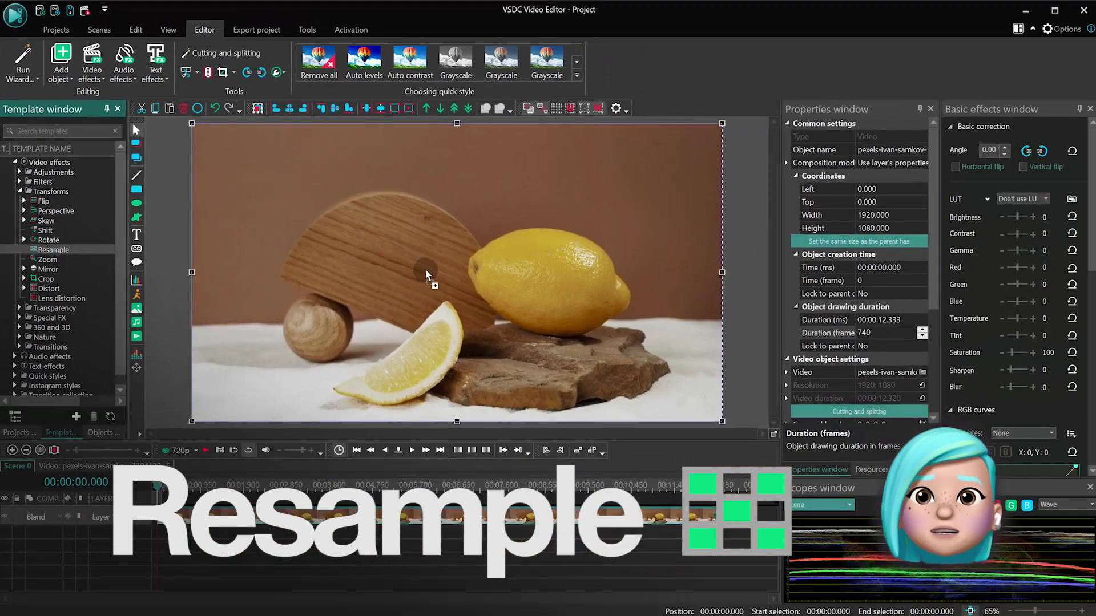
left_click_drag(458, 275, 460, 276)
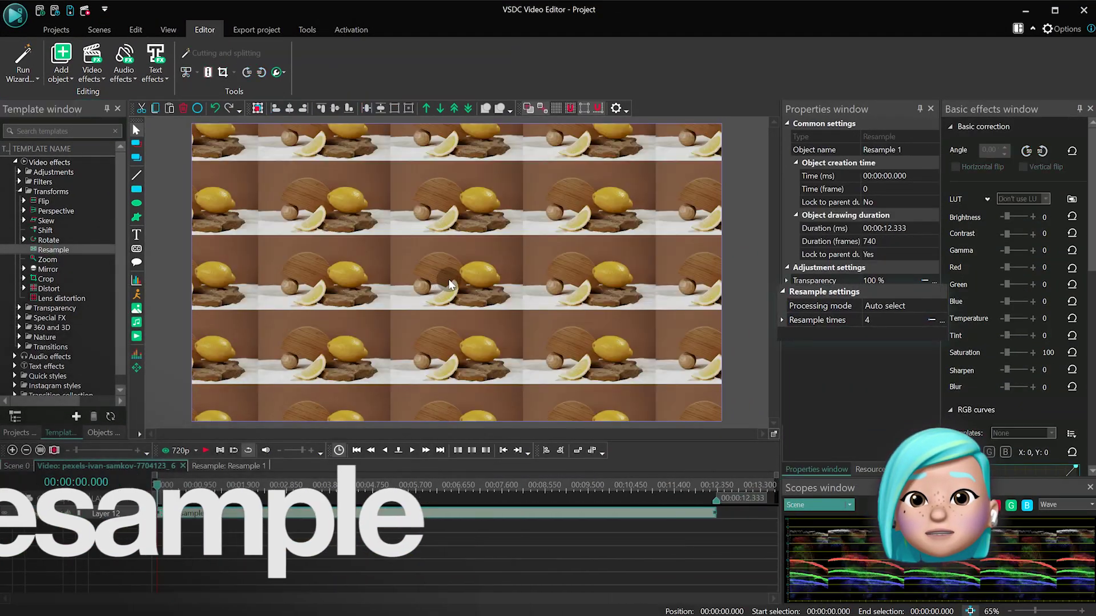
left_click(797, 318)
type("1")
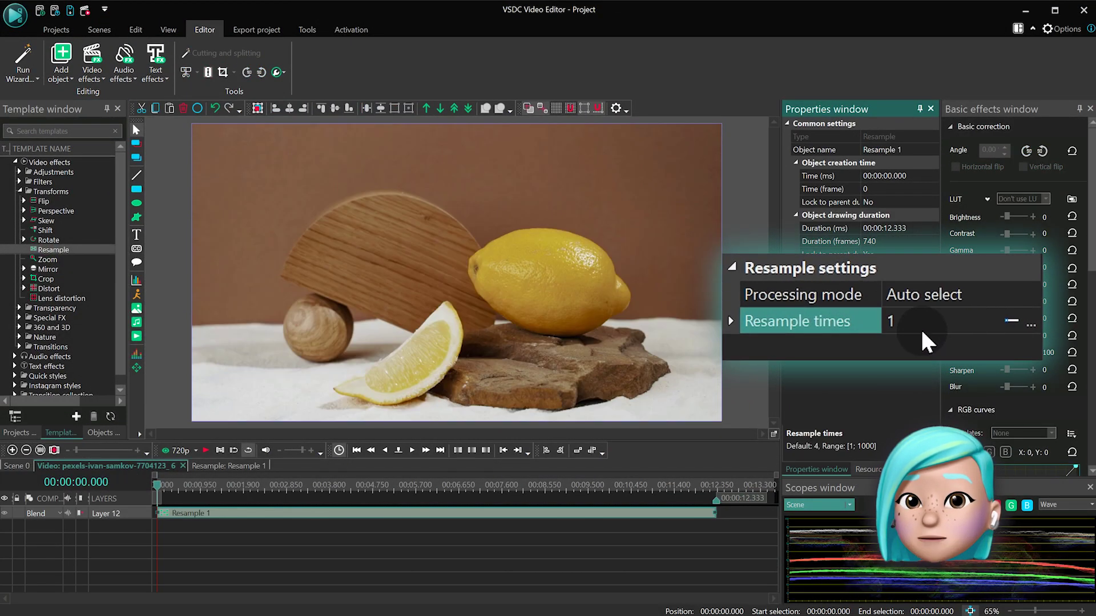
left_click(989, 320)
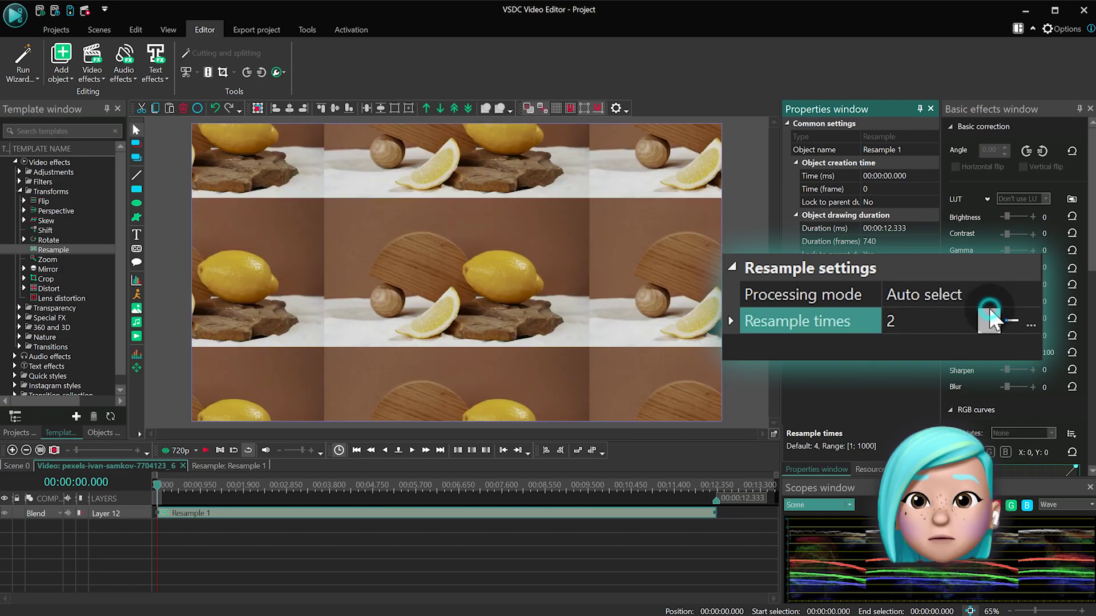
- Raise Resample times step by step up to 25
left_click(988, 318)
left_click(989, 319)
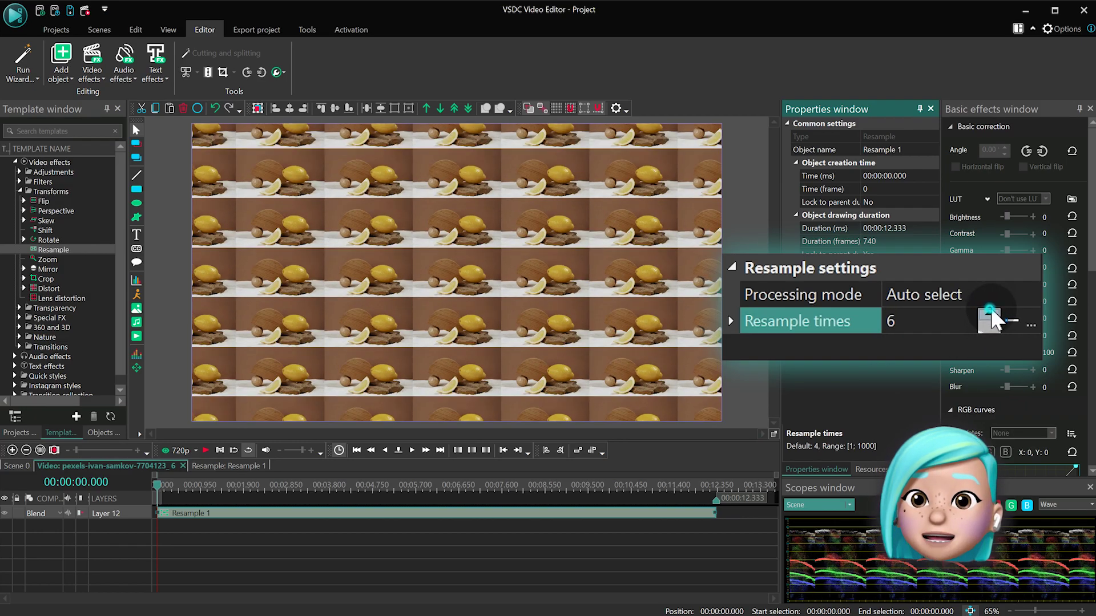
left_click(991, 314)
left_click(991, 314)
left_click(990, 314)
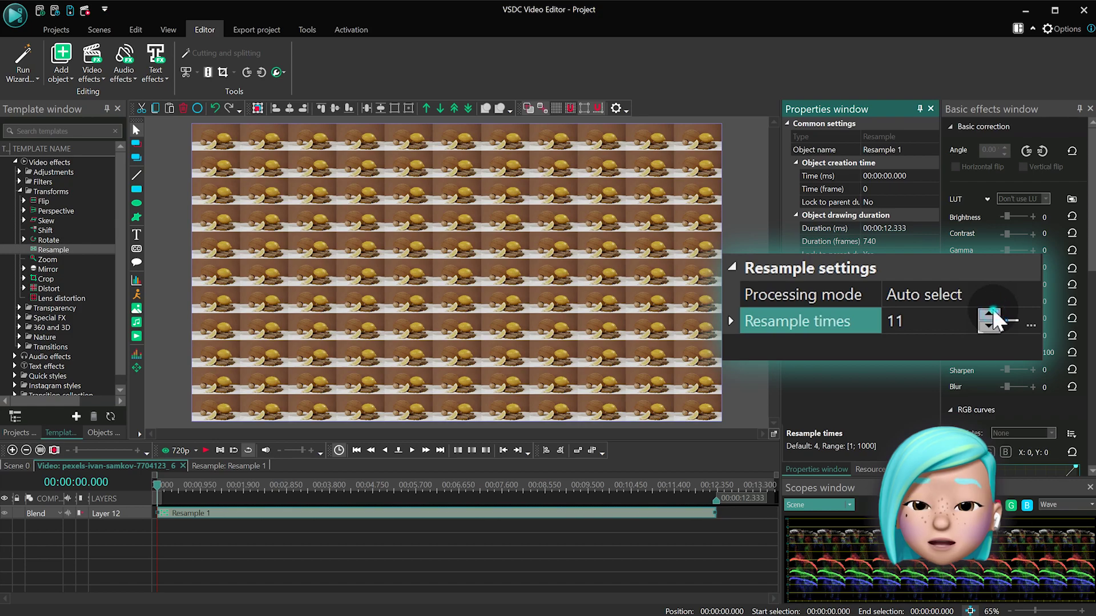
left_click(992, 314)
left_click(991, 314)
left_click(991, 314)
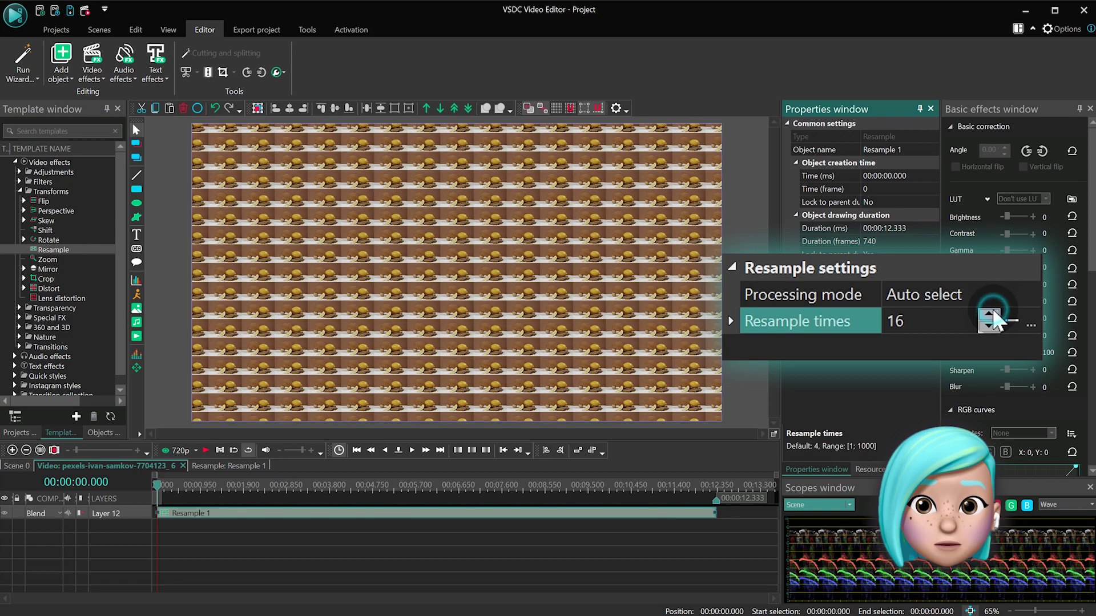
left_click(992, 315)
left_click(992, 314)
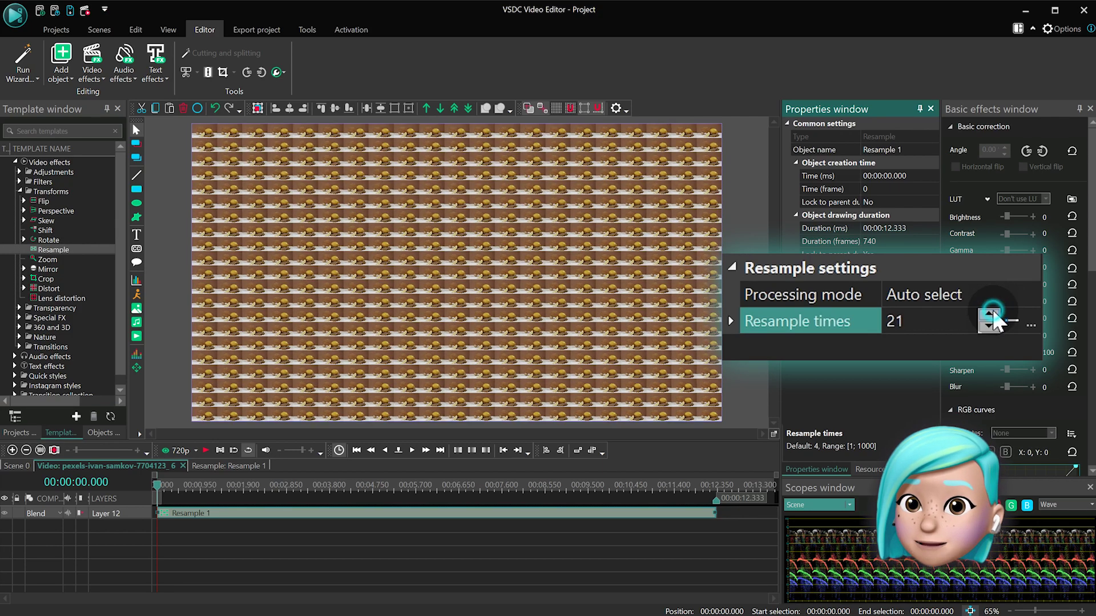
left_click(992, 314)
left_click(992, 315)
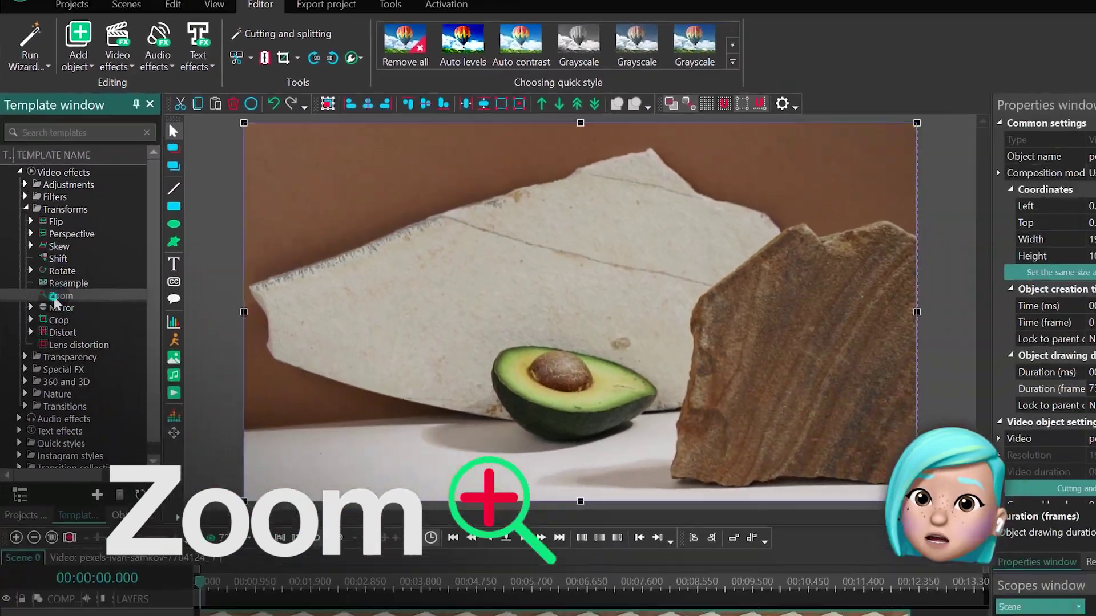
- Apply Zoom to the avocado clip and set Levels to 100%
left_click_drag(95, 401, 344, 265)
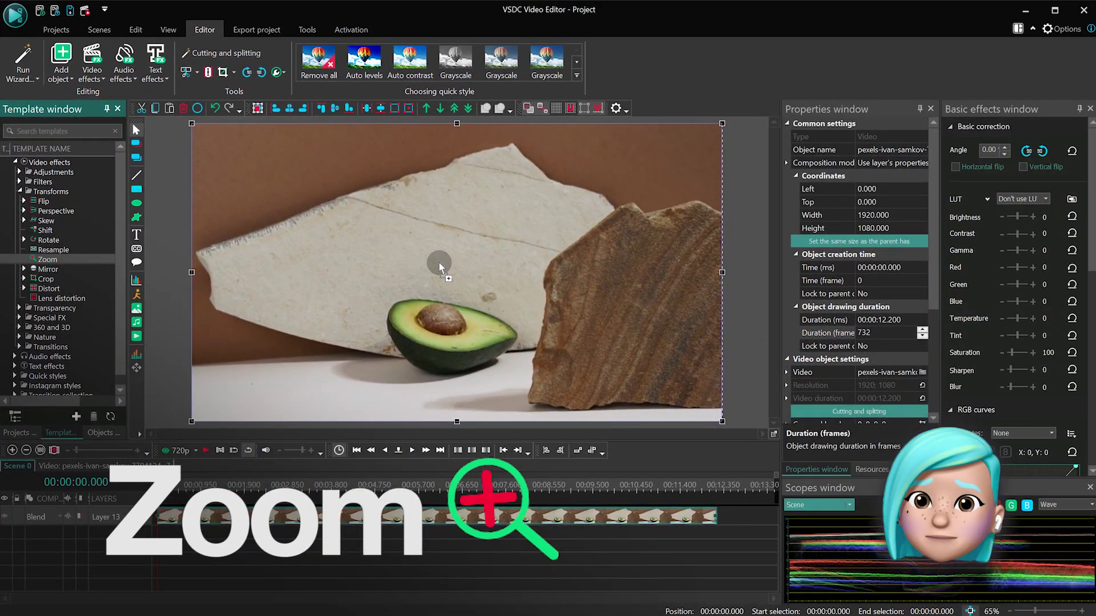
left_click_drag(440, 263, 457, 273)
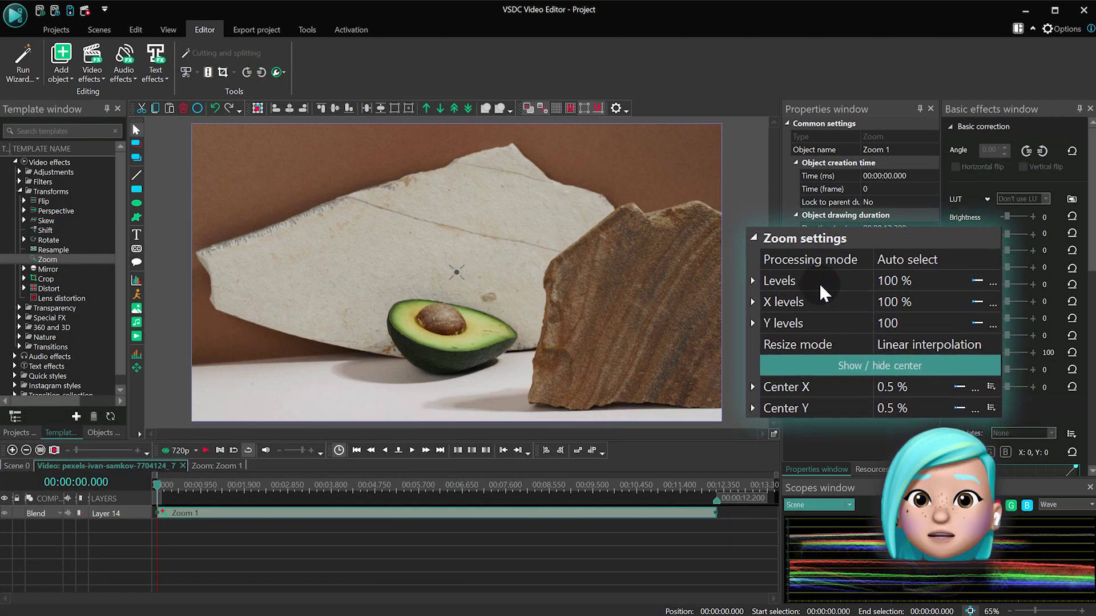
left_click(829, 262)
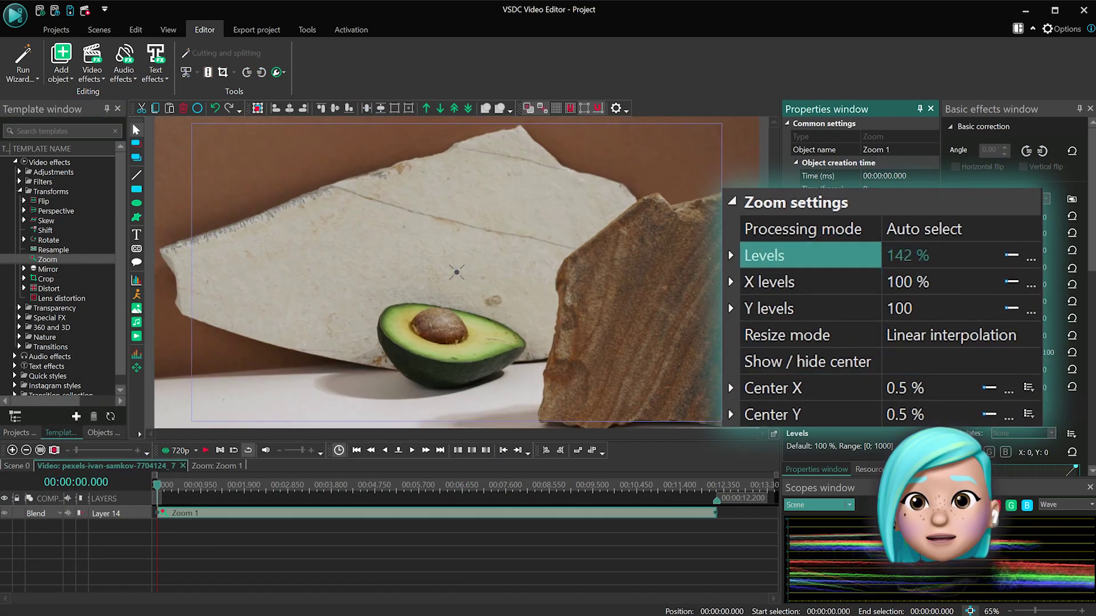
left_click_drag(901, 263, 891, 362)
left_click_drag(908, 255, 956, 253)
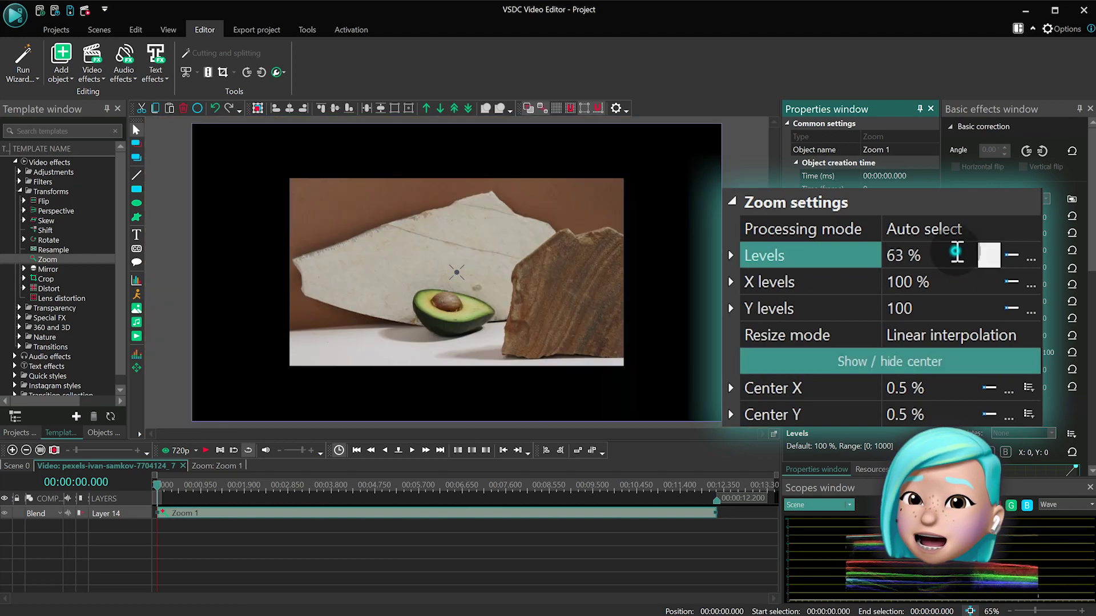
type("00")
key("Return")
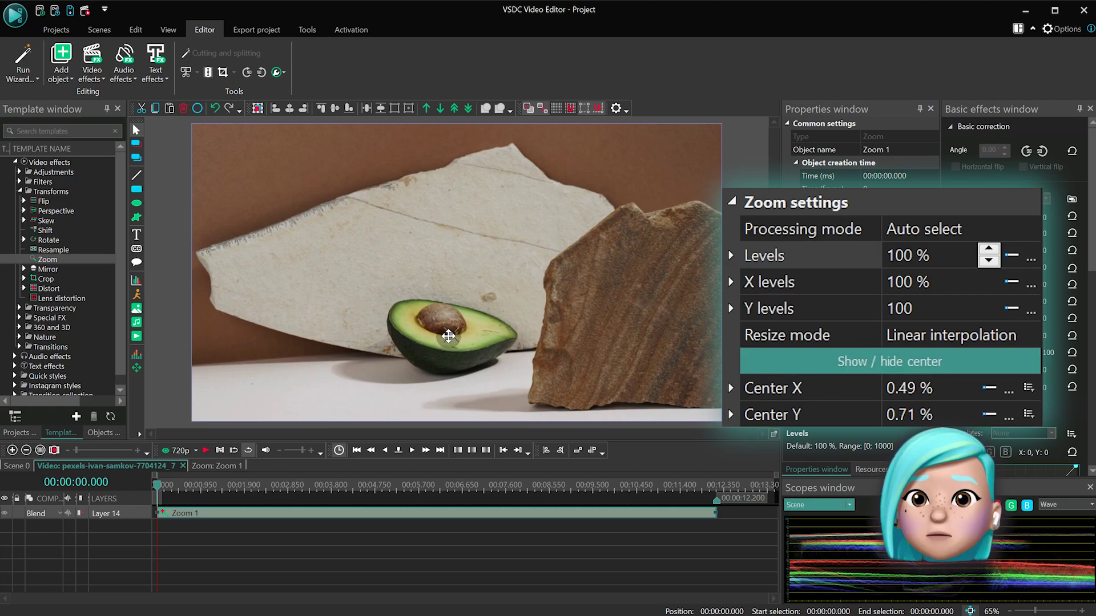
- Make the zoom Levels grow from 100% to 300% and preview playback
left_click(1014, 255)
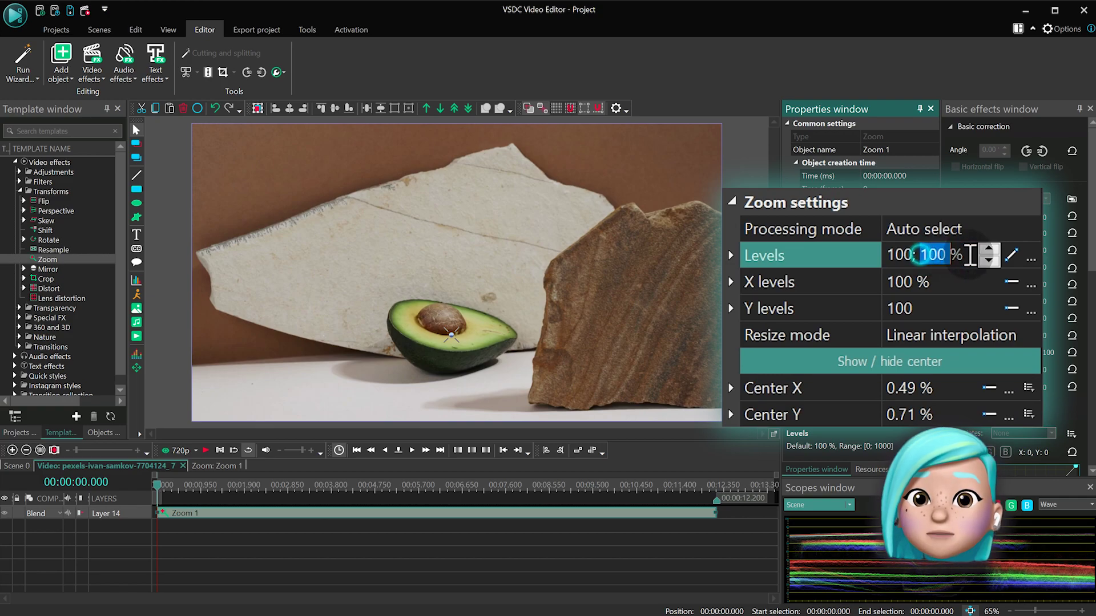
type("300")
key("Return")
key("space")
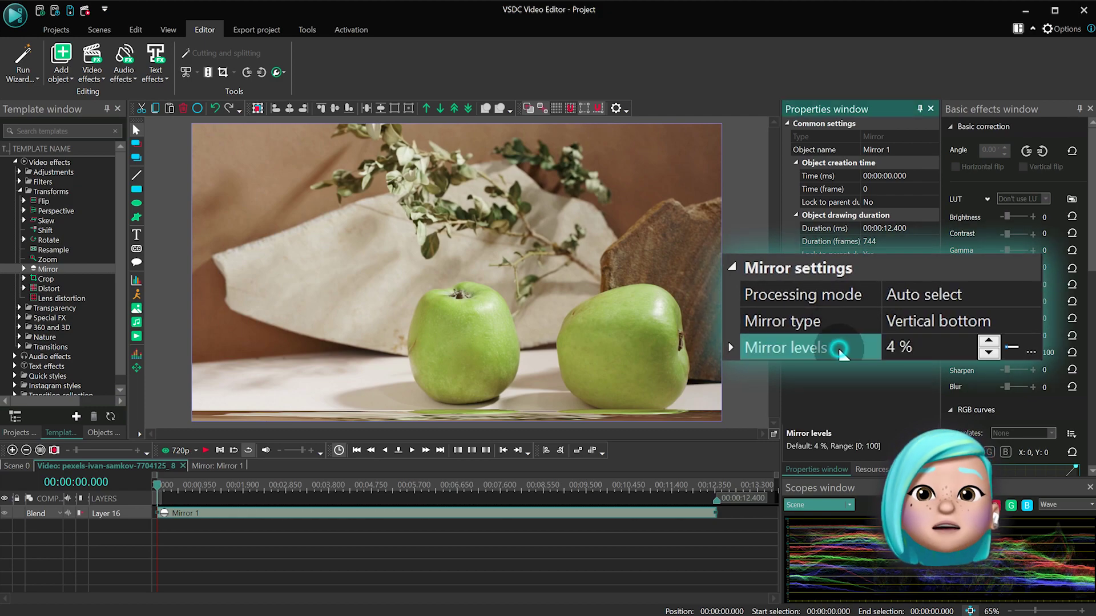
- Set Mirror levels to 50% and cycle through horizontal and vertical mirror types
left_click_drag(899, 351, 903, 354)
type("50")
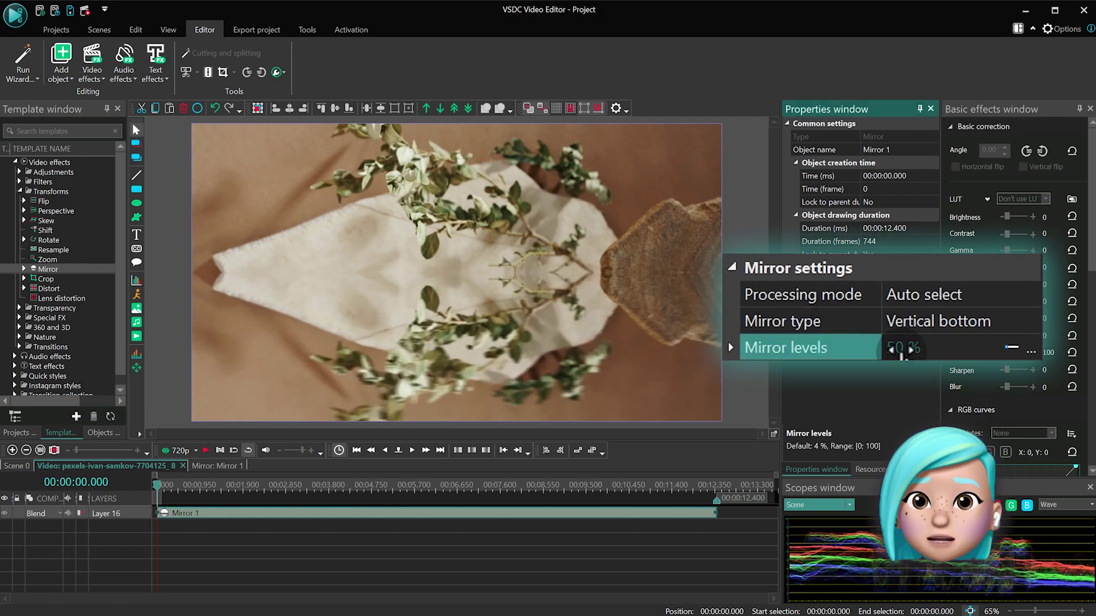
double_click(966, 324)
double_click(966, 322)
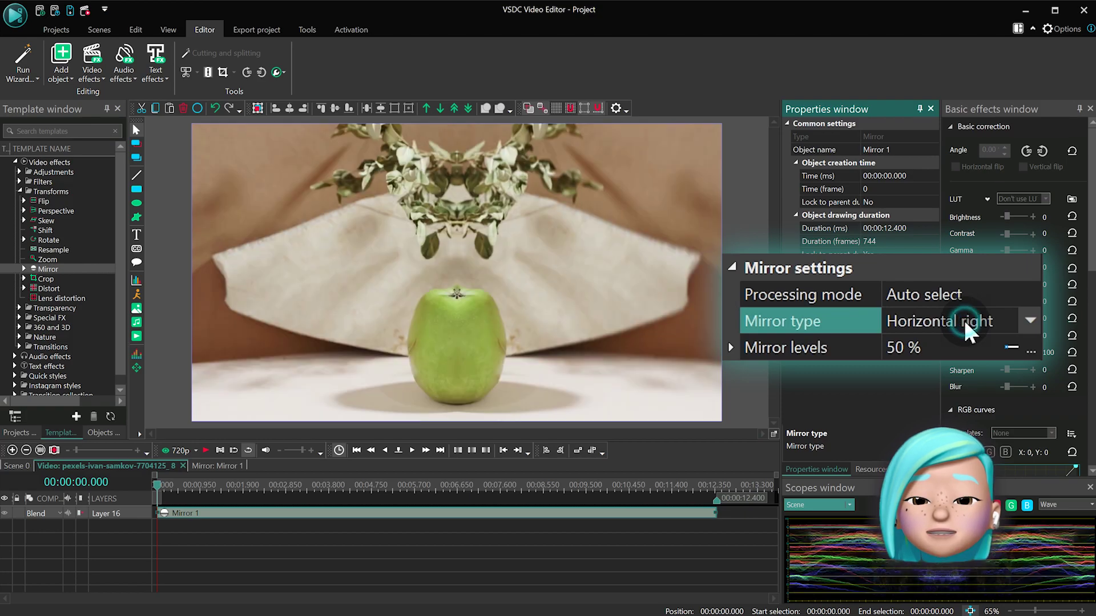
double_click(965, 322)
double_click(965, 320)
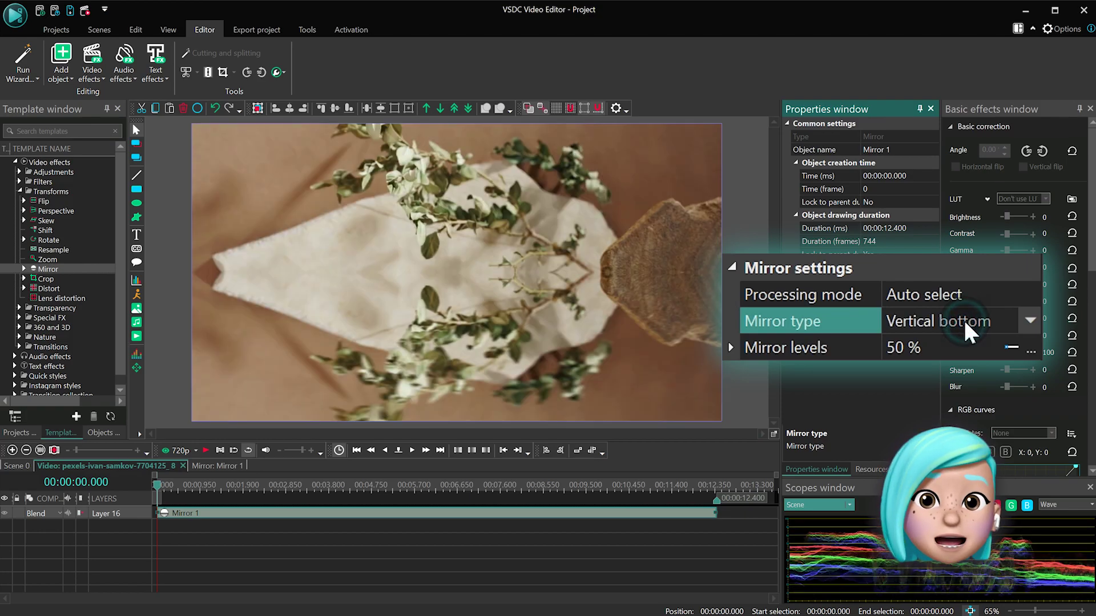
double_click(964, 318)
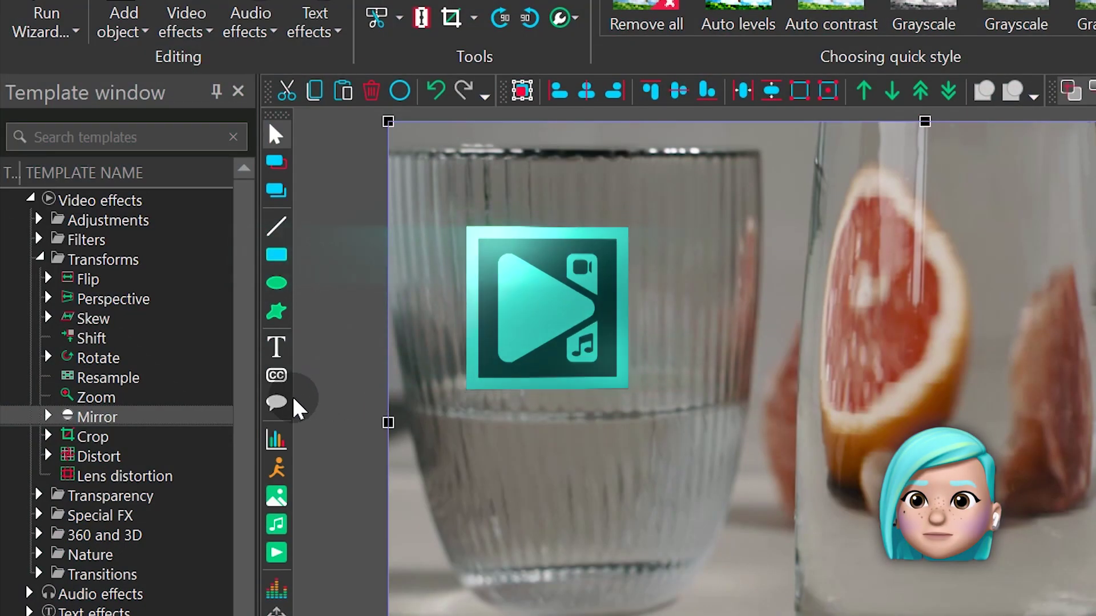
- Apply Crop with borders Left 33.558%, Top 10.86%, Right 80.232%, Bottom 60.966%
left_click(108, 438)
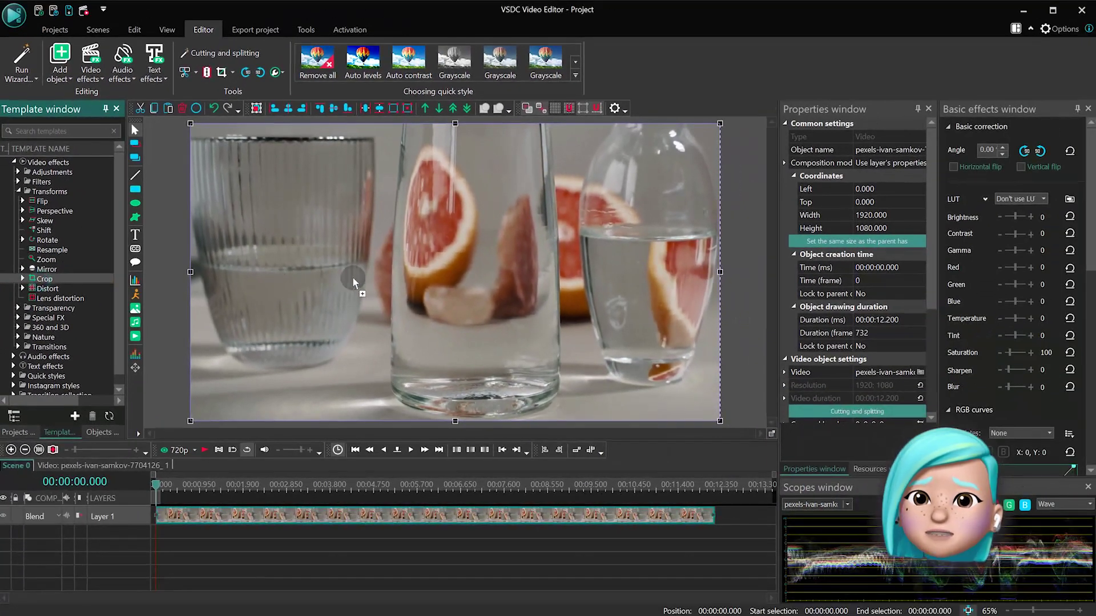
left_click_drag(450, 263, 454, 267)
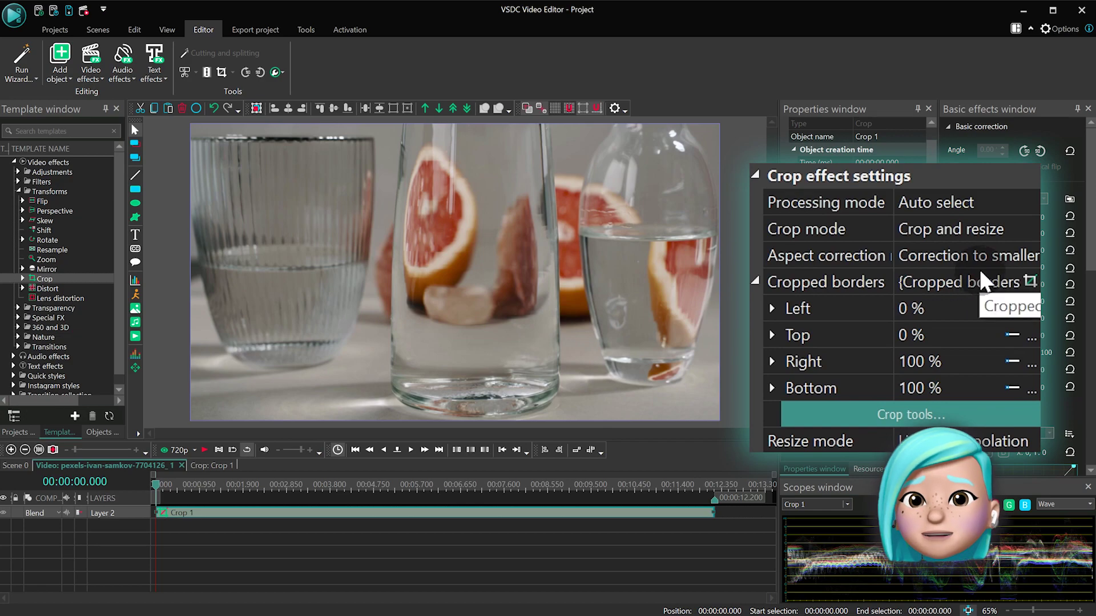
left_click(963, 414)
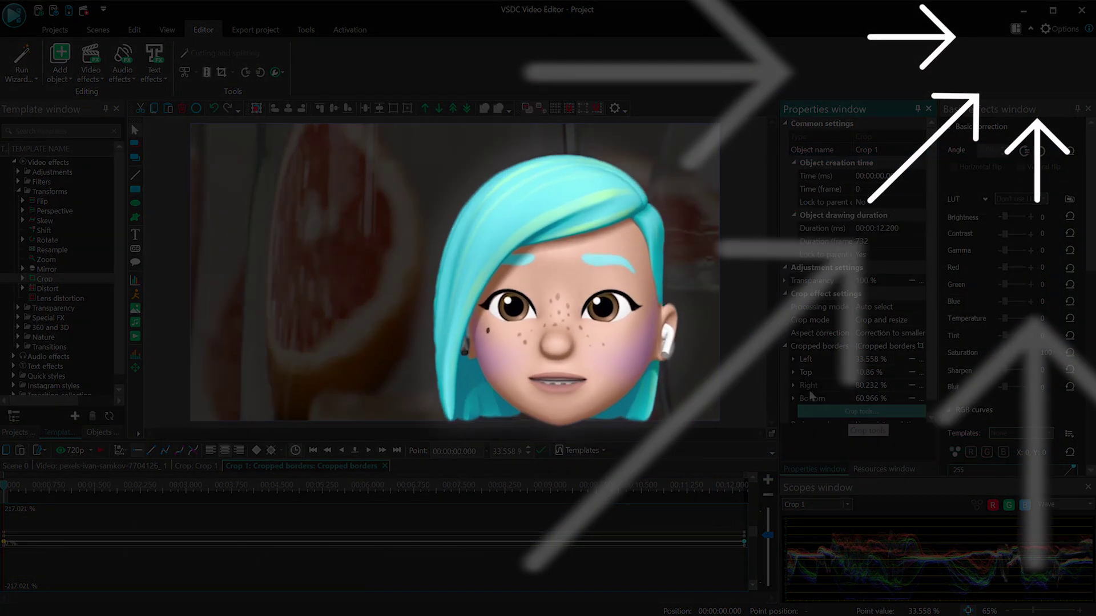
left_click(899, 319)
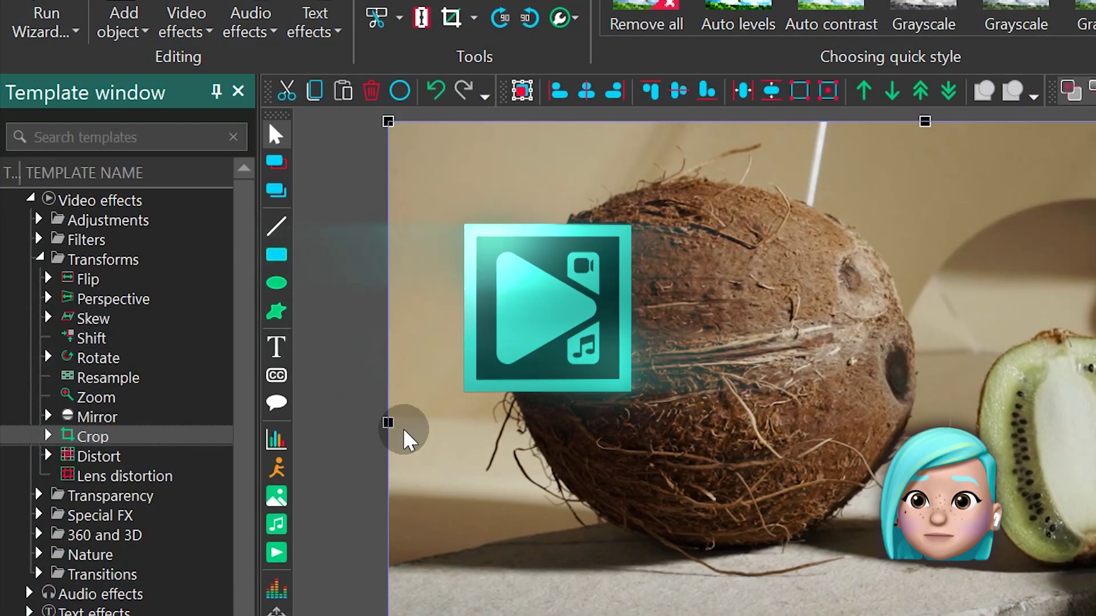
- Apply Distort to the coconut-and-kiwi clip with Polar coordinates as its type
left_click(141, 452)
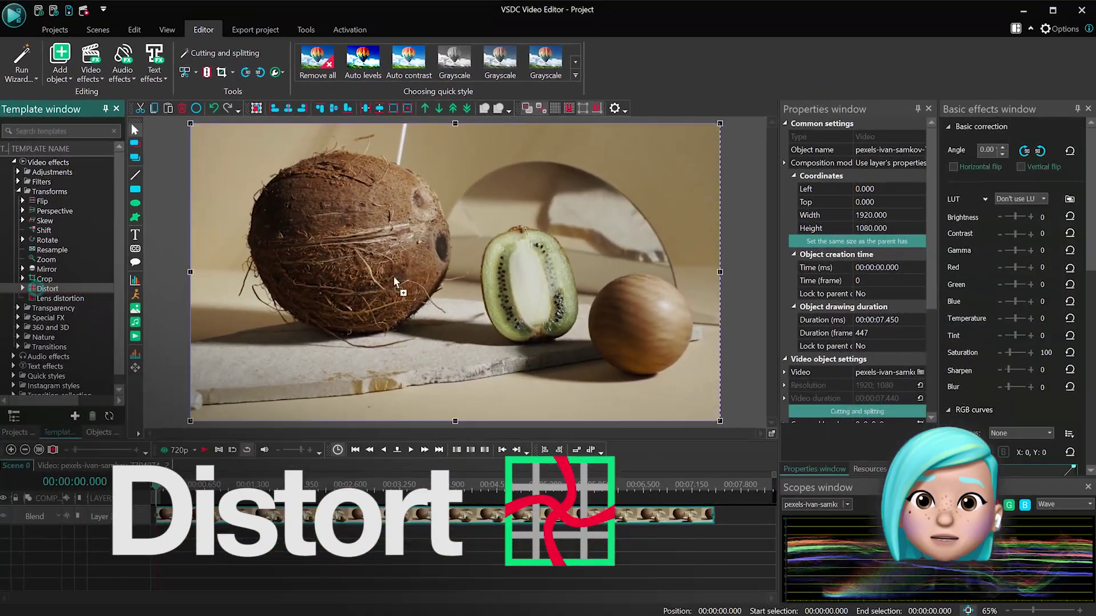
left_click_drag(470, 267, 455, 271)
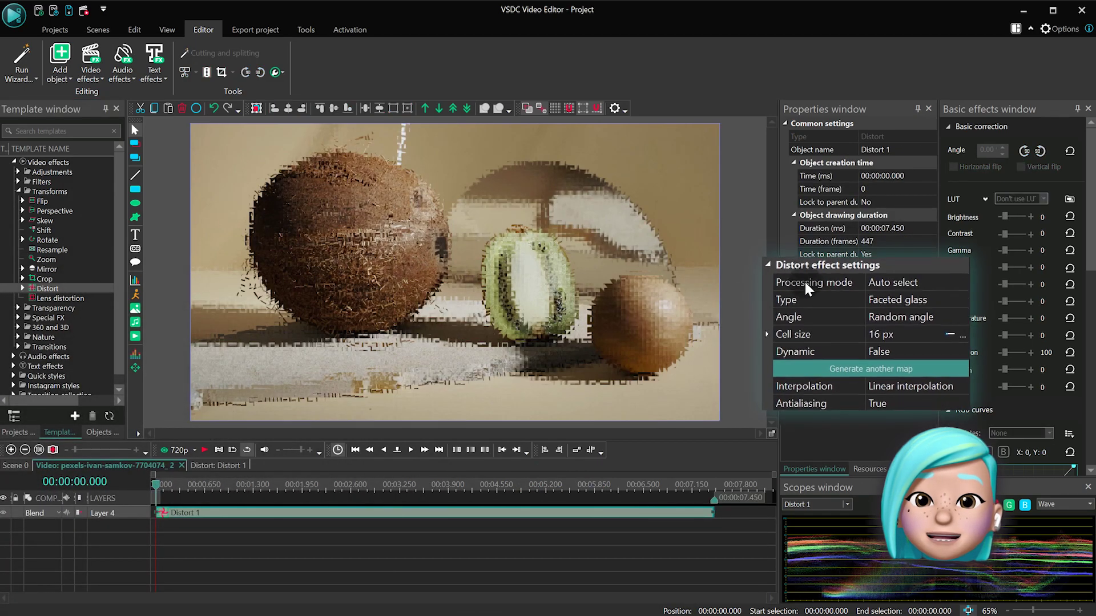
left_click(1006, 258)
scroll(1007, 254, "down", 1)
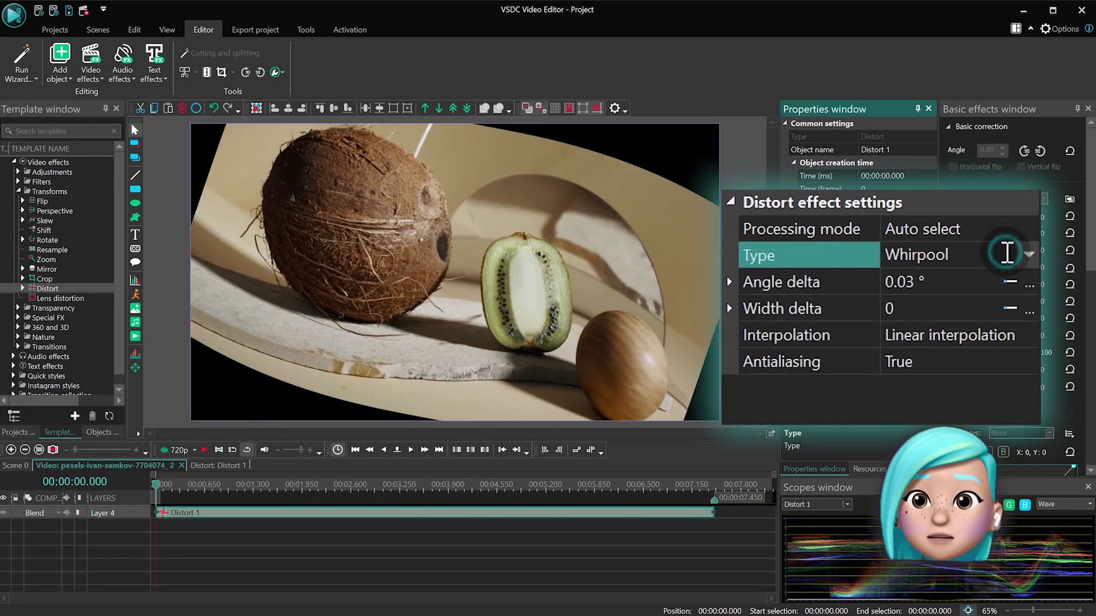
scroll(1007, 253, "down", 1)
scroll(1007, 252, "down", 1)
scroll(1007, 255, "down", 1)
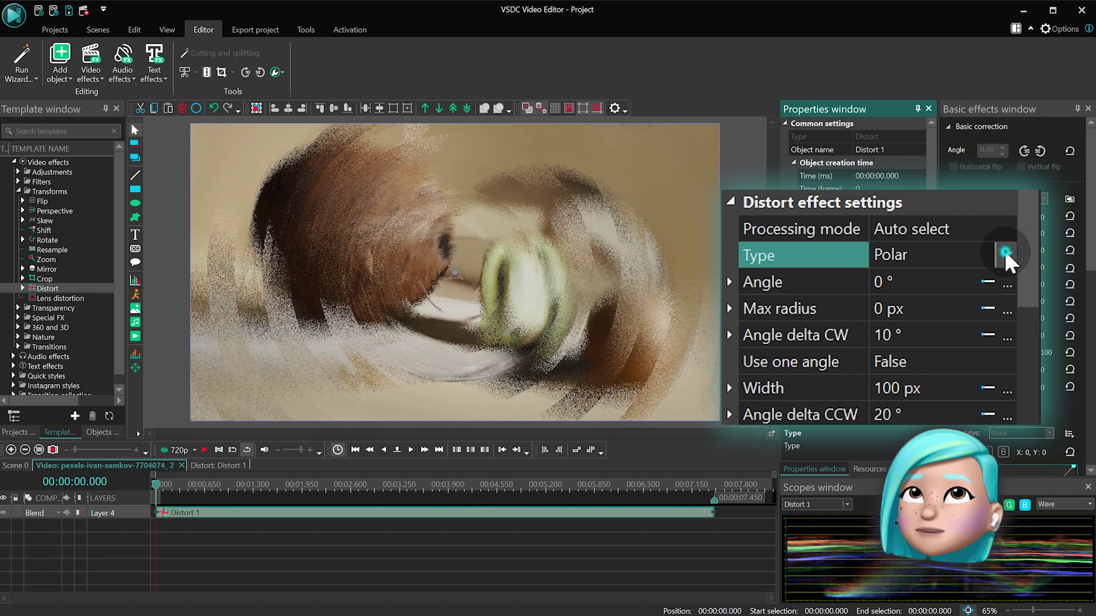
left_click(948, 254)
scroll(957, 254, "down", 1)
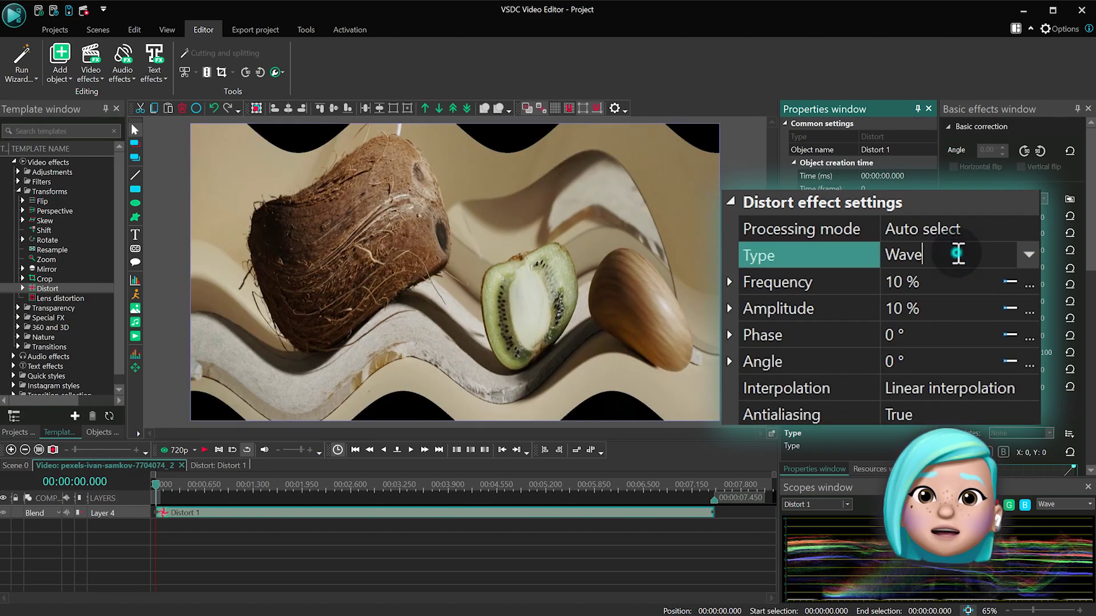
scroll(957, 254, "down", 1)
scroll(957, 253, "down", 1)
scroll(957, 253, "down", 1)
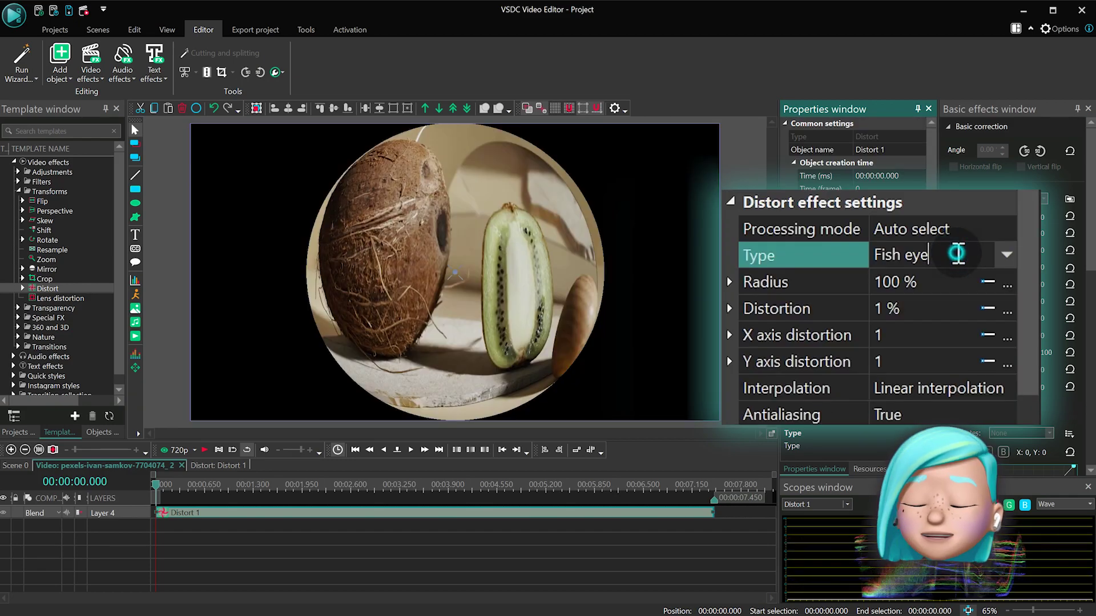
scroll(957, 254, "down", 1)
scroll(958, 254, "down", 1)
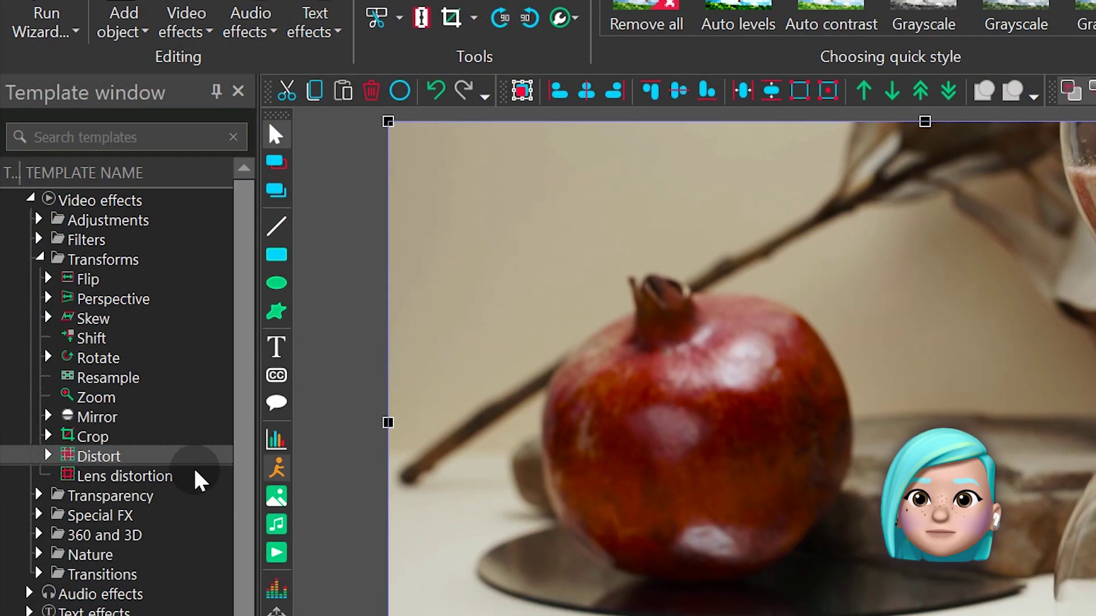
- Add Lens distortion to the pomegranate clip, nudge its center, and set distortion 1.05, correction 1.83
left_click(196, 479)
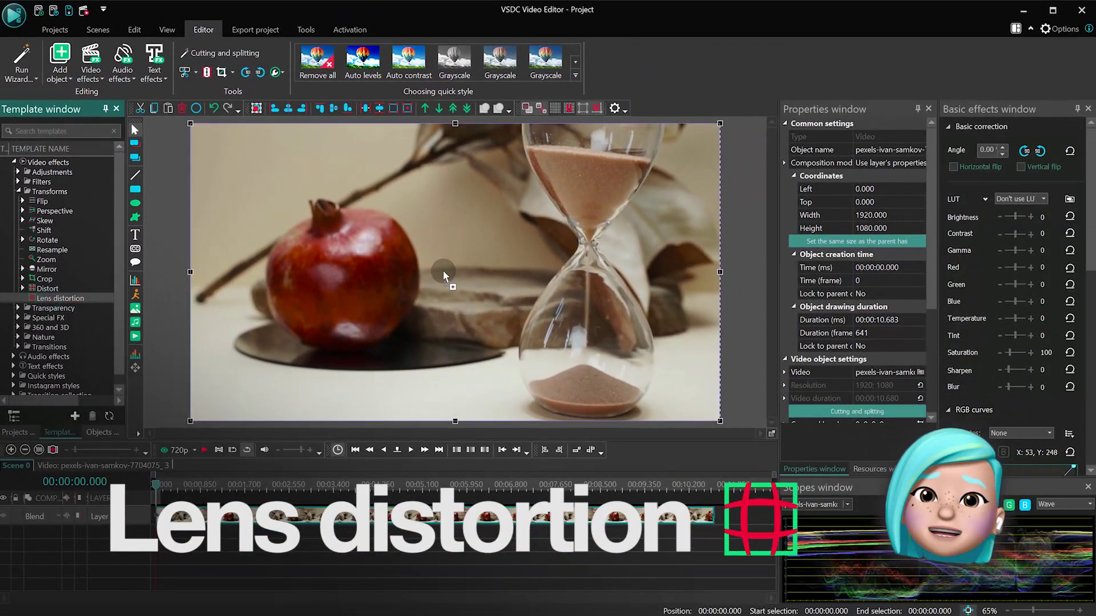
left_click_drag(444, 275, 454, 271)
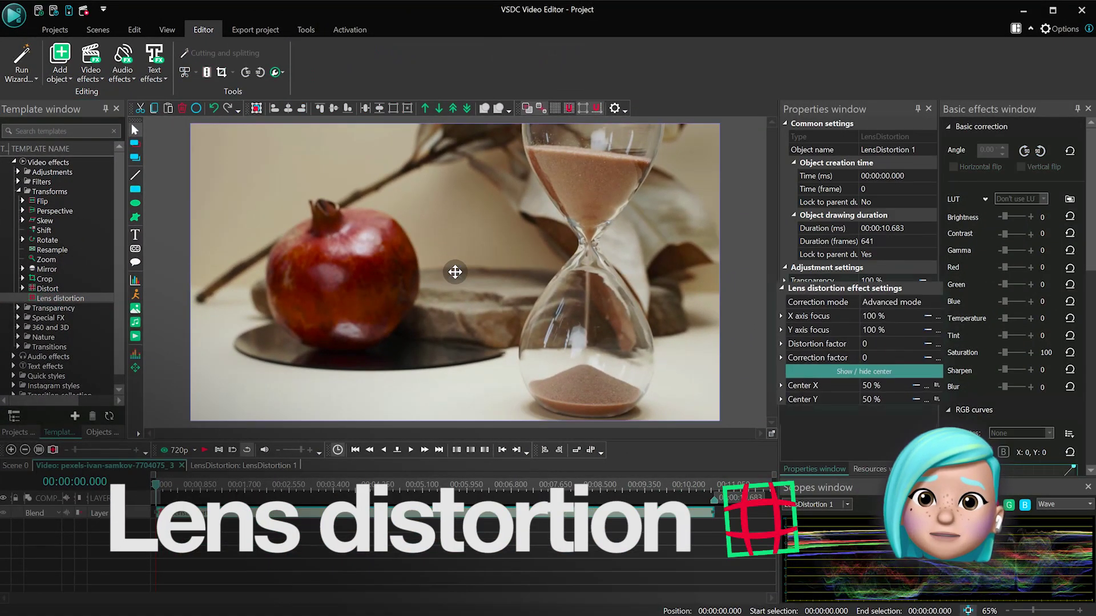
left_click(814, 319)
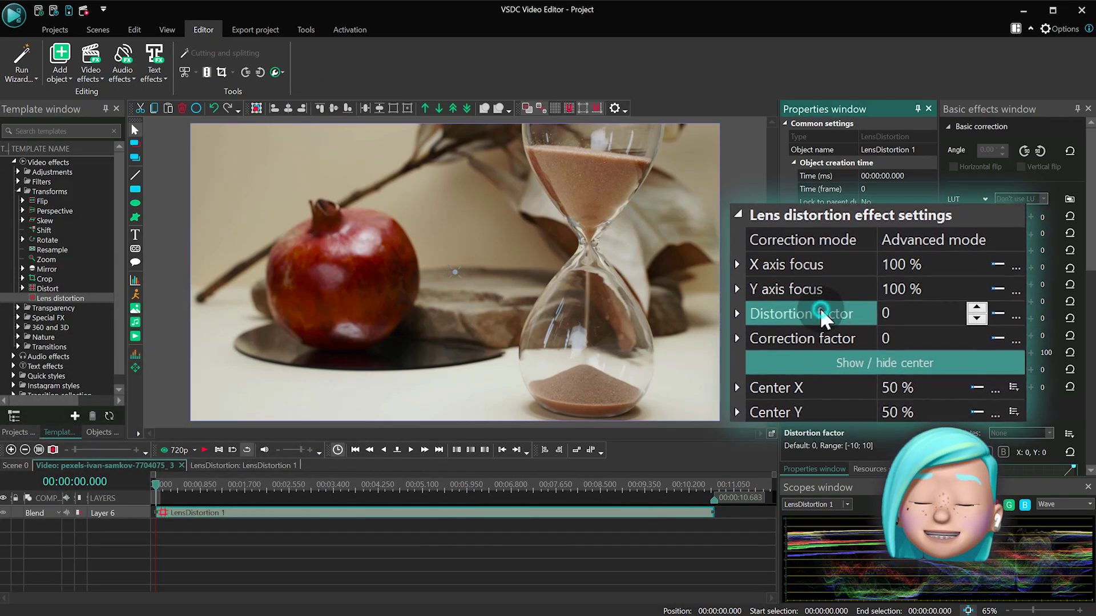
type(".17")
mouse_move(882, 309)
left_mouse_down()
mouse_move(899, 309)
mouse_move(891, 321)
left_mouse_up()
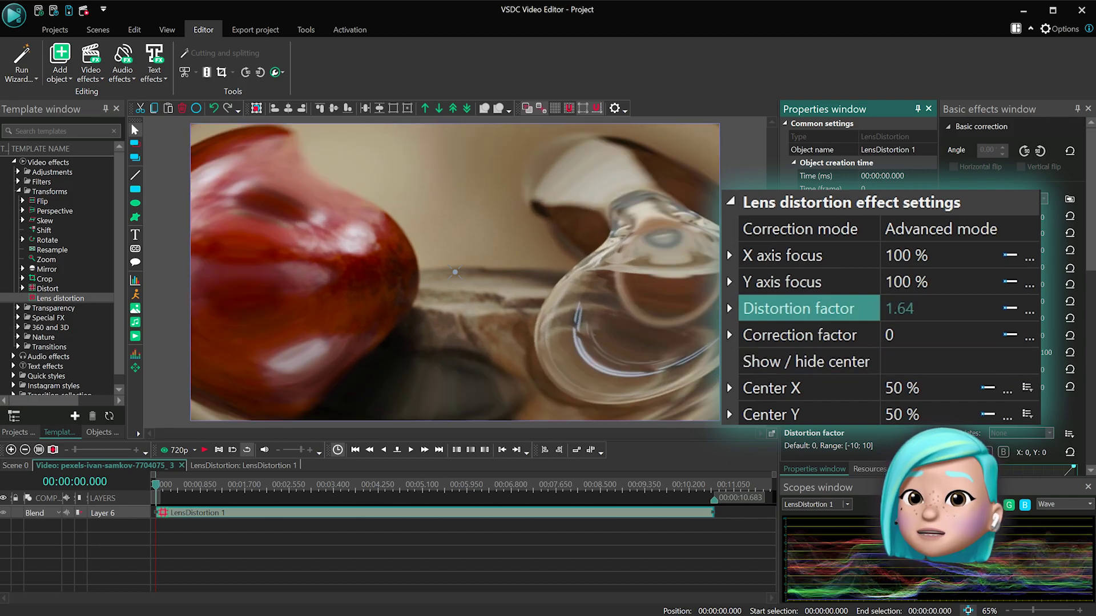
mouse_move(461, 276)
left_mouse_down()
mouse_move(658, 328)
mouse_move(639, 235)
mouse_move(515, 188)
mouse_move(403, 215)
mouse_move(350, 290)
mouse_move(391, 354)
mouse_move(318, 266)
mouse_move(341, 215)
mouse_move(446, 242)
mouse_move(470, 274)
left_mouse_up()
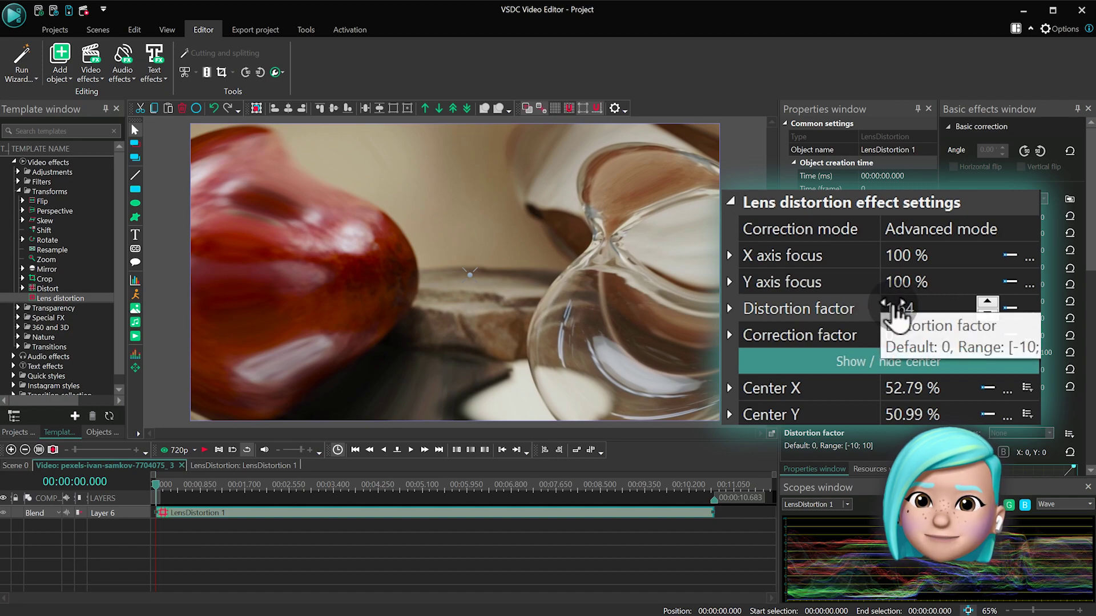
left_click_drag(887, 322, 888, 362)
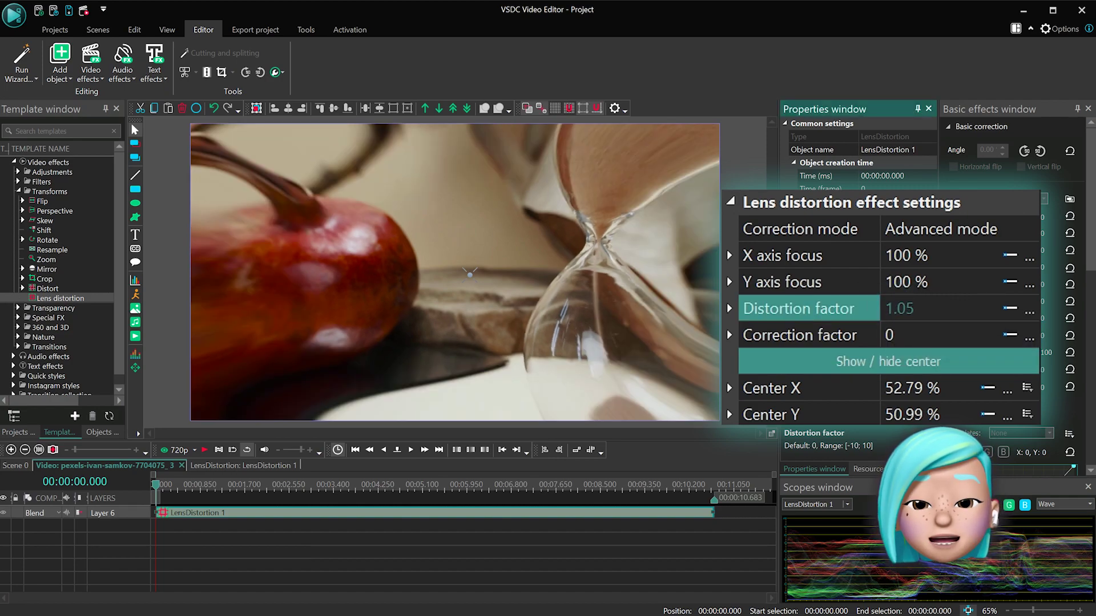